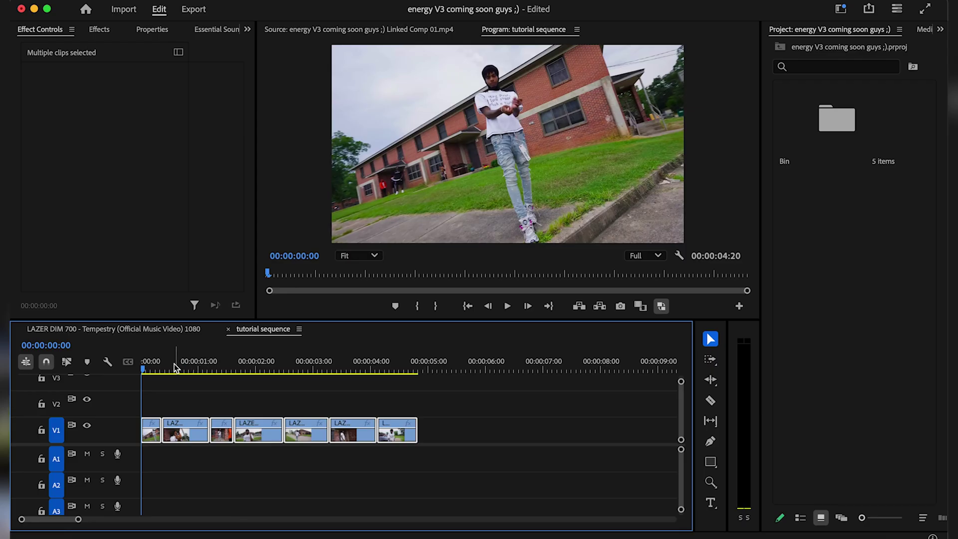
pyautogui.moveTo(175, 368); pyautogui.dragTo(144, 389)
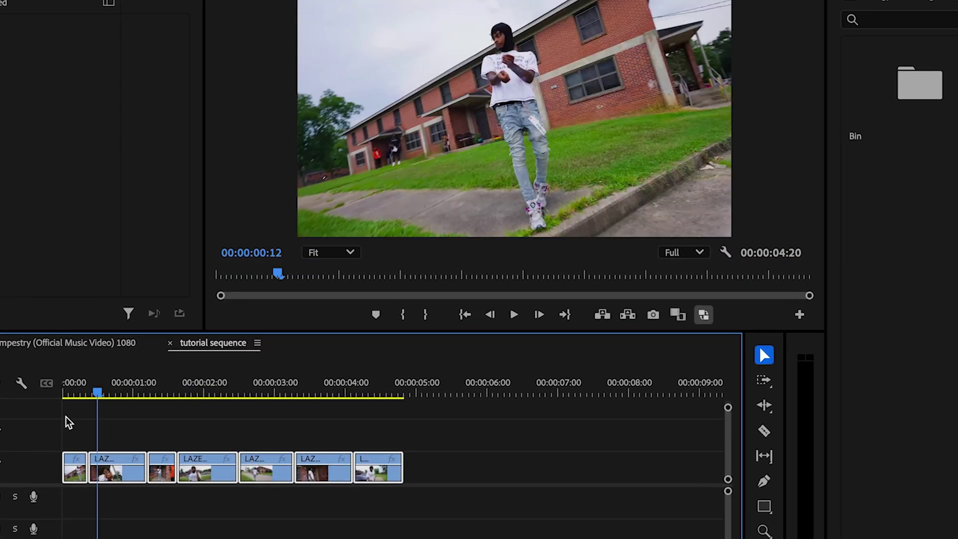
pyautogui.moveTo(66, 417); pyautogui.dragTo(62, 416)
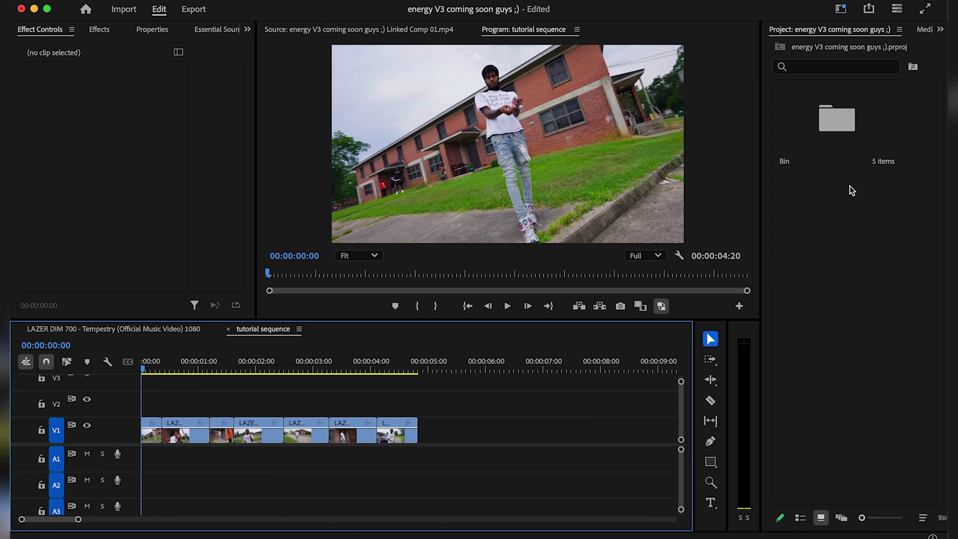
# Create a 1920 x 1080 adjustment layer at 23.976 fps and place it on V2 at the start of the second clip
pyautogui.rightClick(873, 390)
pyautogui.moveTo(856, 334)
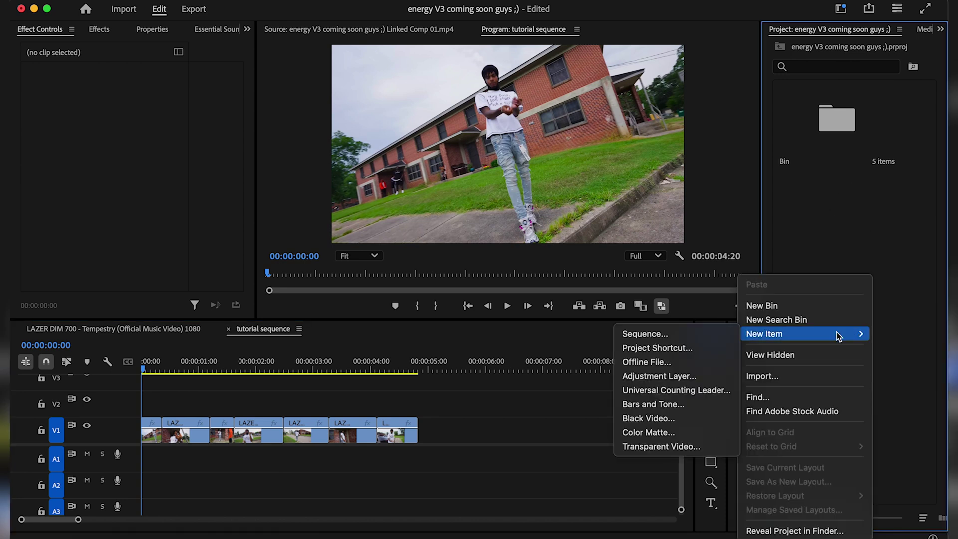
pyautogui.click(682, 378)
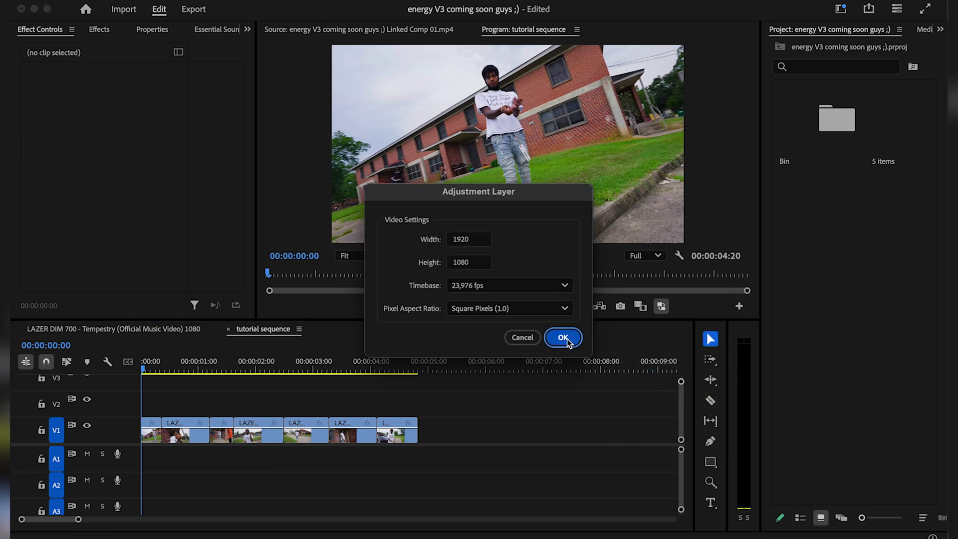
pyautogui.click(562, 338)
pyautogui.moveTo(878, 124); pyautogui.dragTo(165, 406)
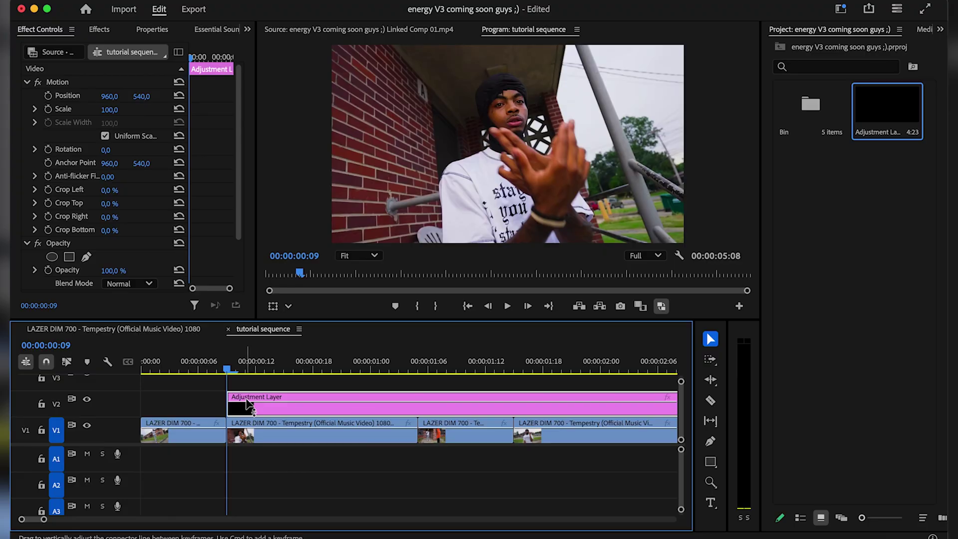
# Trim the adjustment layer on V2 to six frames from the start of the second clip, deleting the remainder
pyautogui.press('Right')
pyautogui.press('Right')
pyautogui.press('Right')
pyautogui.press('Right')
pyautogui.press('Right')
pyautogui.press('Right')
pyautogui.press('super+k')
pyautogui.click(322, 400)
pyautogui.press('Delete')
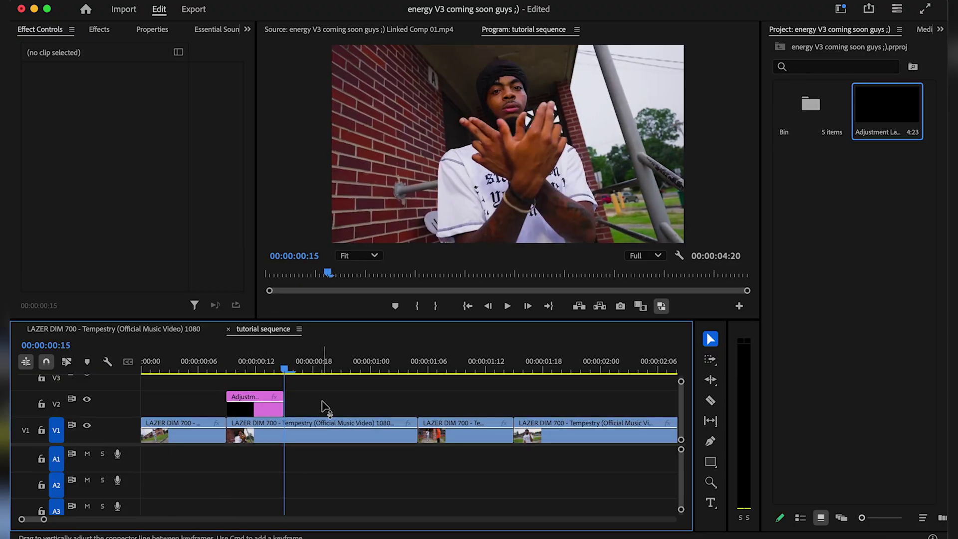
pyautogui.moveTo(255, 416); pyautogui.dragTo(227, 416)
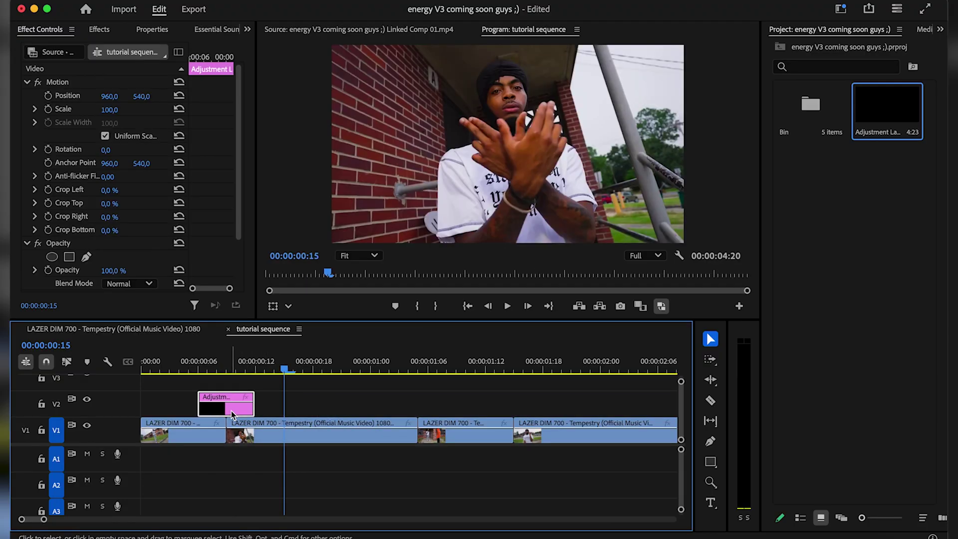
# Apply the Transform and Brightness & Contrast effects to the adjustment layer
pyautogui.click(233, 361)
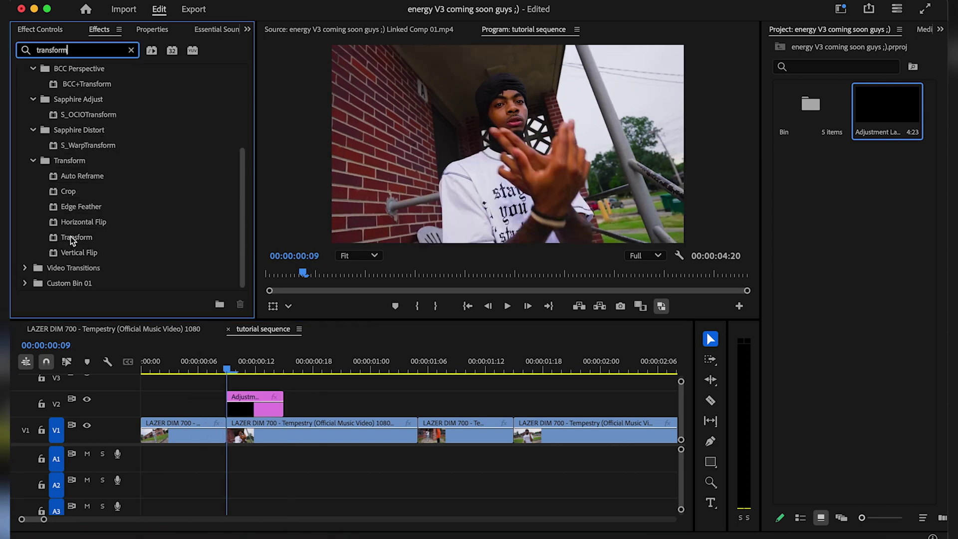
pyautogui.moveTo(70, 237); pyautogui.dragTo(250, 408)
pyautogui.doubleClick(51, 53)
pyautogui.write('brrightn')
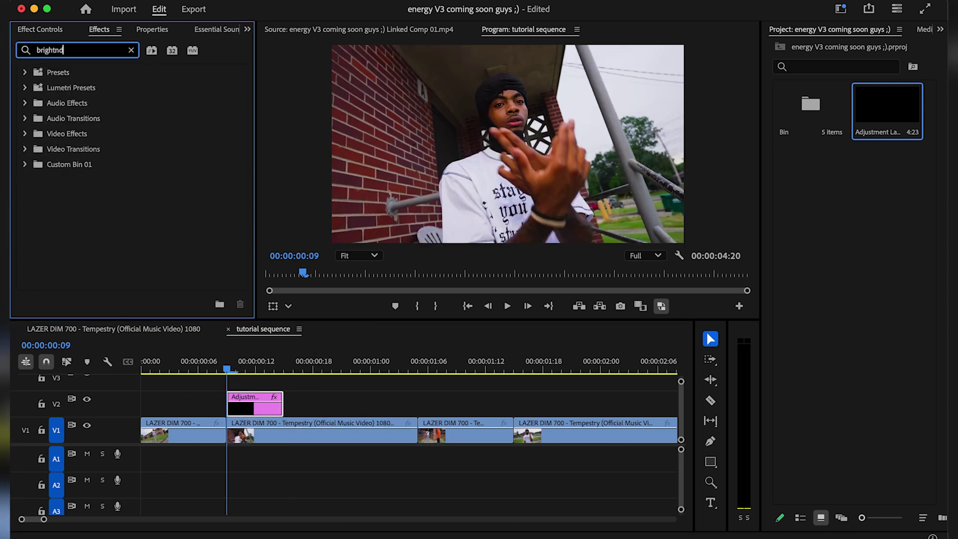
pyautogui.doubleClick(76, 245)
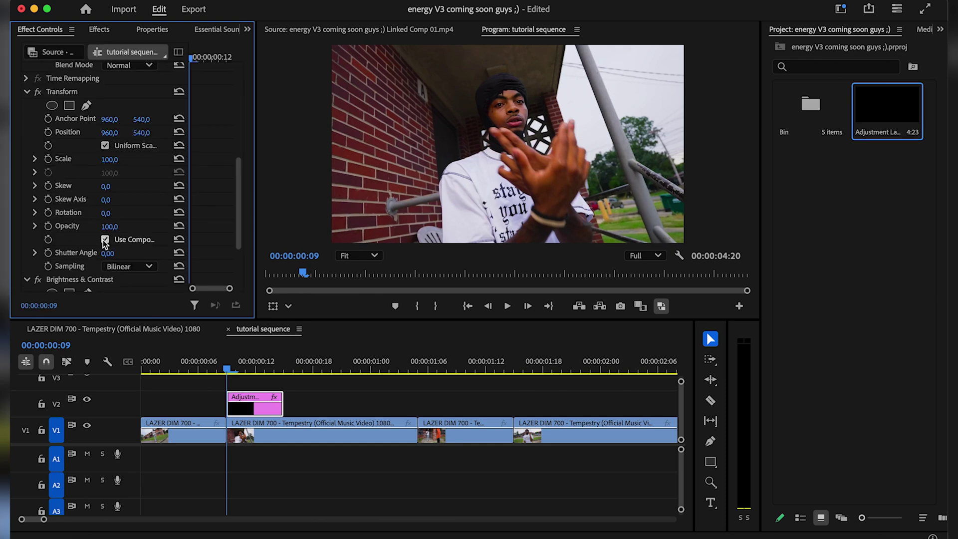
# Set Transform's own shutter angle to 180 instead of the composition's, and start Scale and Position keyframes at the adjustment layer's start
pyautogui.click(117, 253)
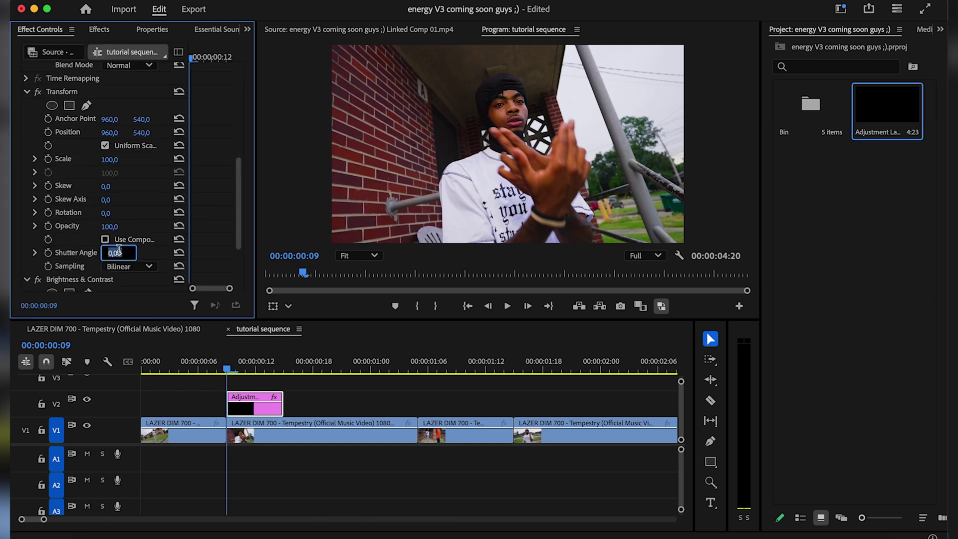
pyautogui.press('Return')
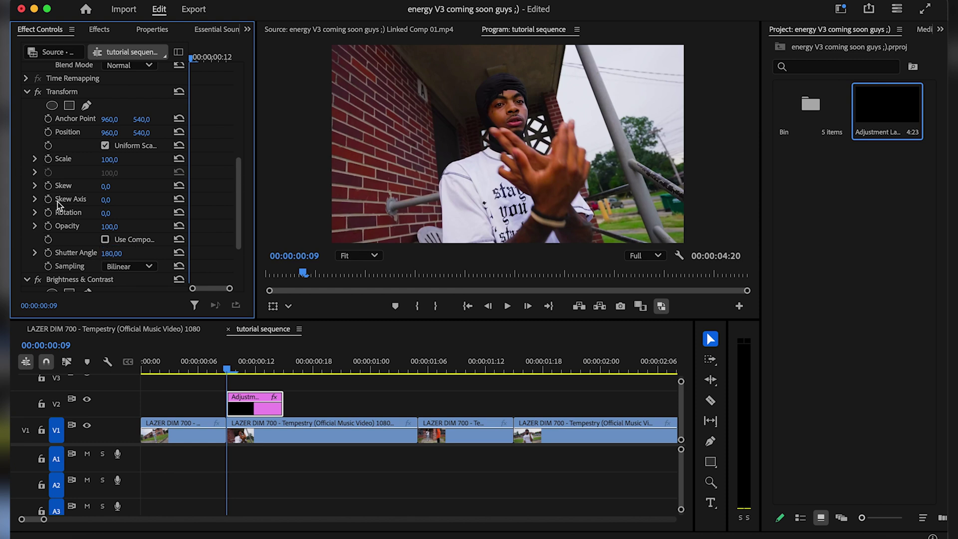
pyautogui.click(48, 159)
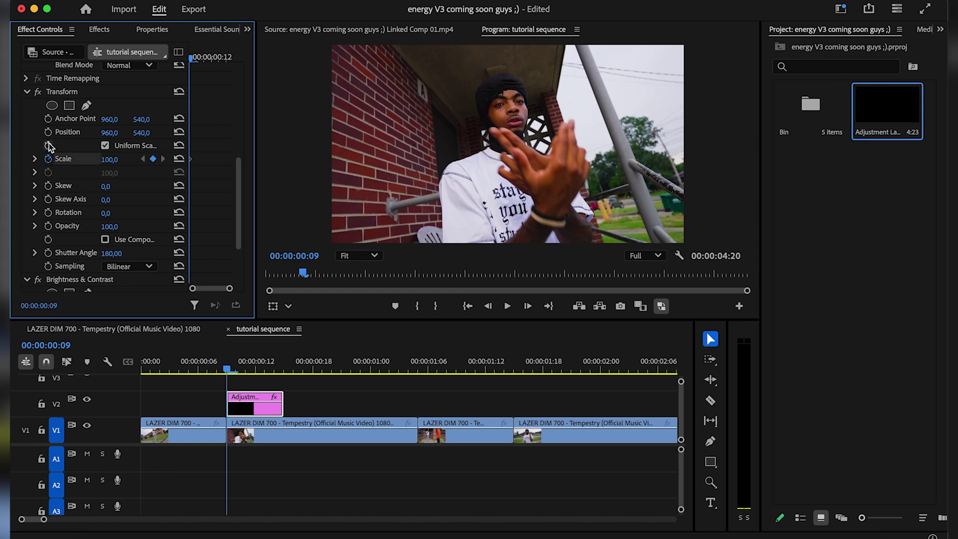
pyautogui.click(47, 132)
# Add Transform Scale keyframes of 160 three frames into the adjustment layer and the default 100 at its end
pyautogui.press('Right')
pyautogui.press('Right')
pyautogui.press('Right')
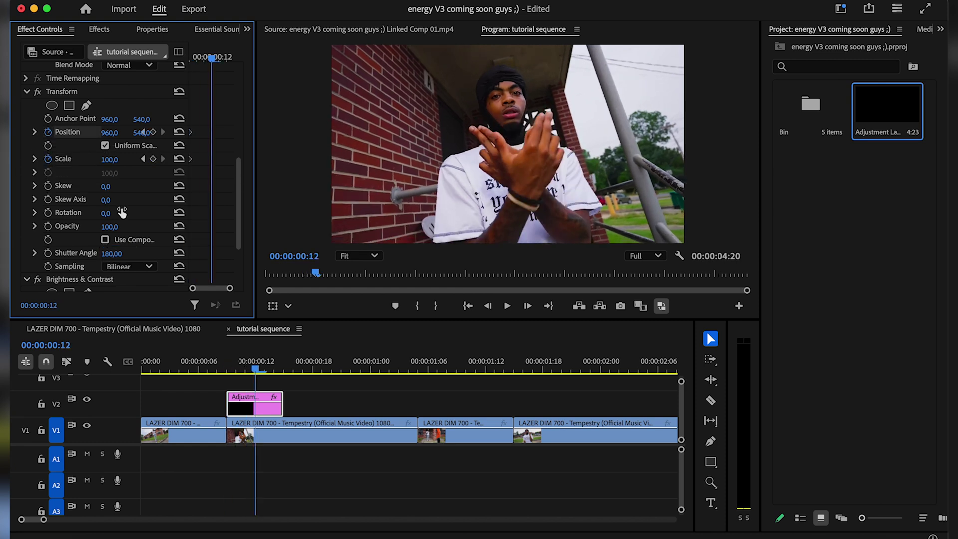
pyautogui.click(117, 158)
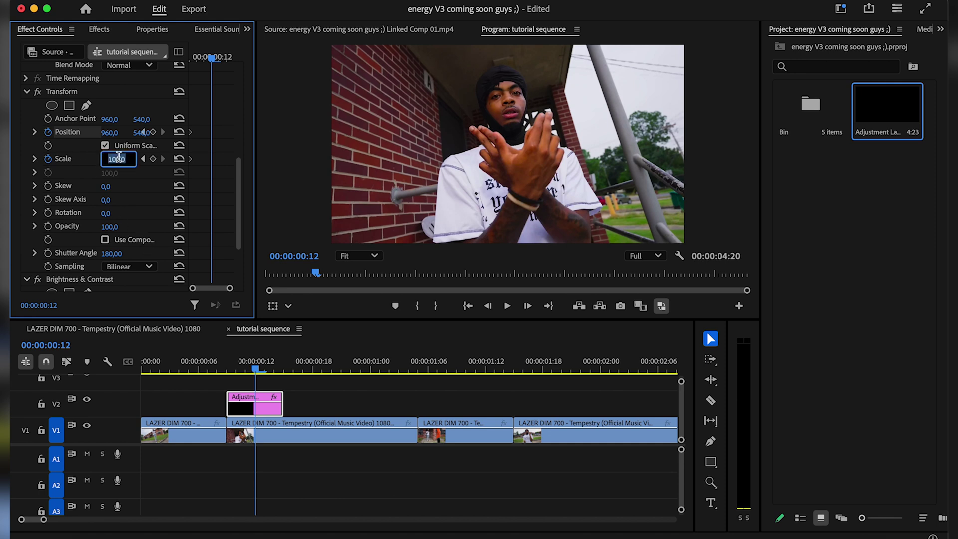
pyautogui.write('160')
pyautogui.press('Return')
pyautogui.press('Right')
pyautogui.press('Right')
pyautogui.press('Right')
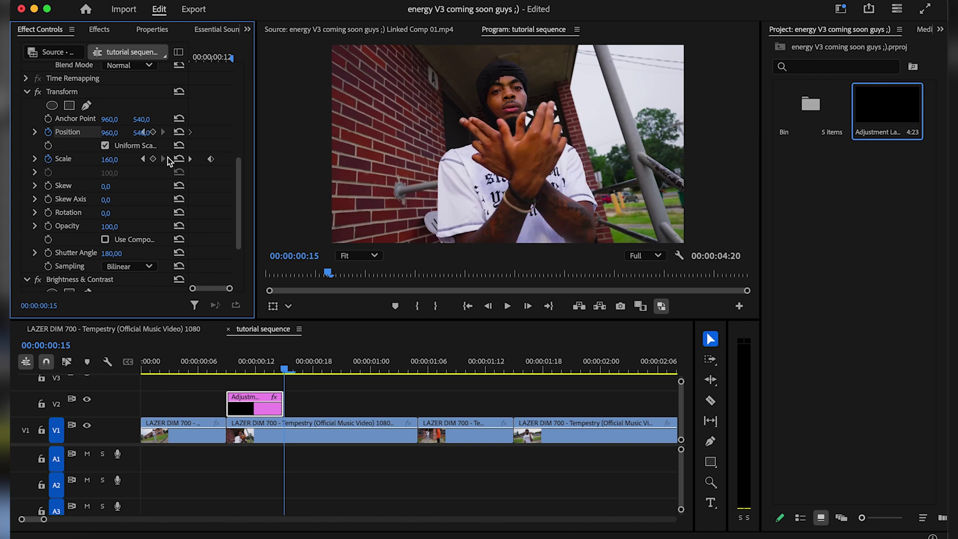
pyautogui.click(179, 159)
# Centre the adjustment layer over the cut between the first two clips and widen the effect keyframe area
pyautogui.moveTo(260, 396); pyautogui.dragTo(237, 398)
pyautogui.click(185, 365)
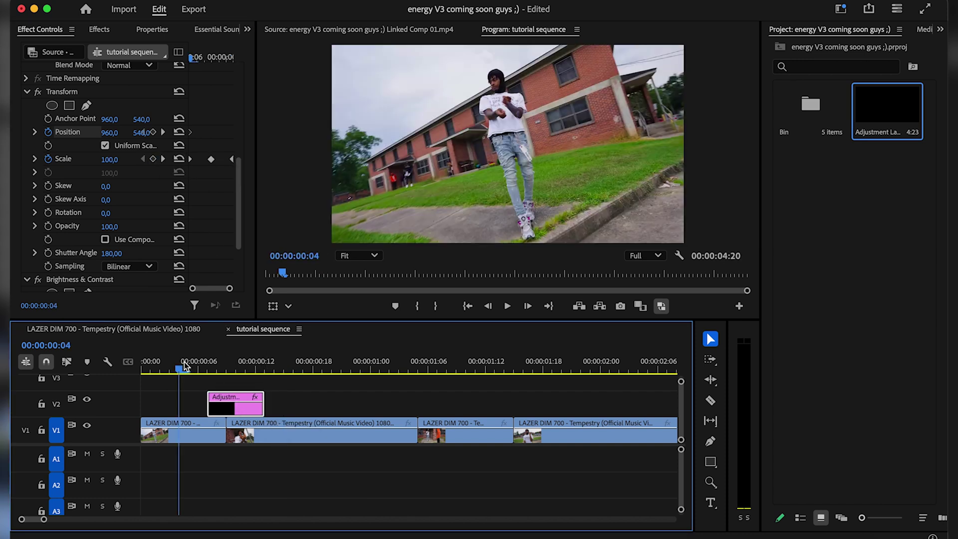
pyautogui.press('super+Left')
pyautogui.press('Right')
pyautogui.press('Right')
pyautogui.moveTo(258, 165); pyautogui.dragTo(349, 169)
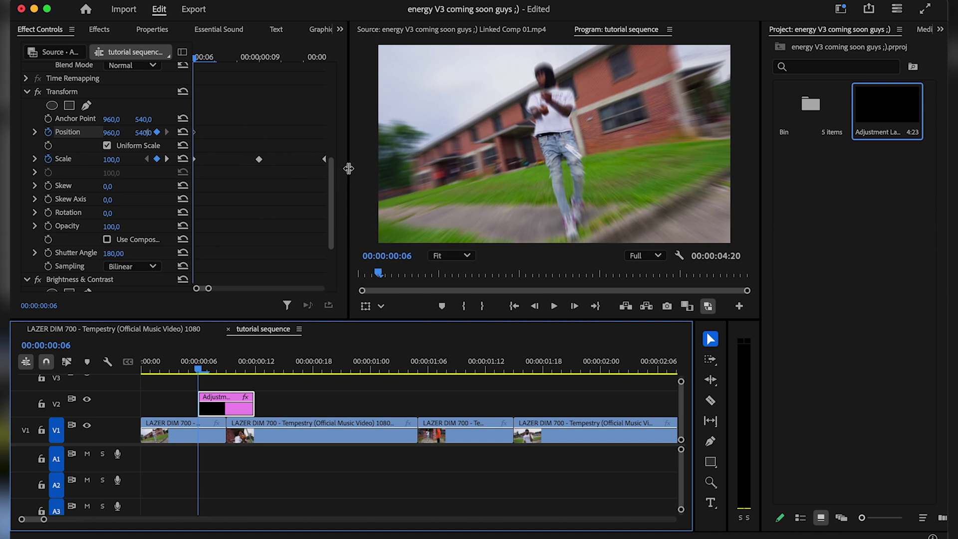
# Add a Transform Position keyframe at 00:00:00:07 with the vertical value set to 600
pyautogui.click(215, 155)
pyautogui.scroll(1, 205, 154)
pyautogui.press('Right')
pyautogui.click(149, 144)
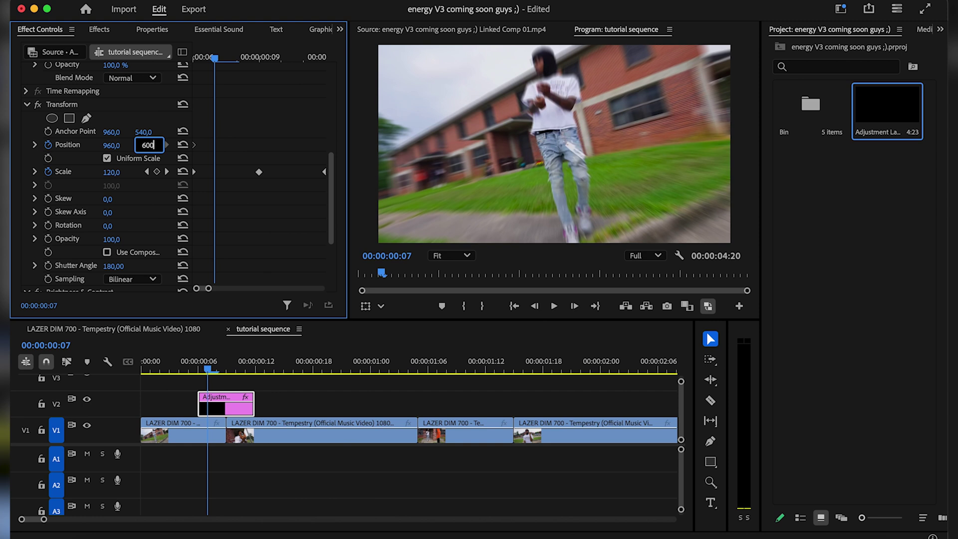
pyautogui.press('Return')
# Add a Transform Position keyframe at 00:00:00:09 with the vertical value set to 700
pyautogui.press('Right')
pyautogui.press('Right')
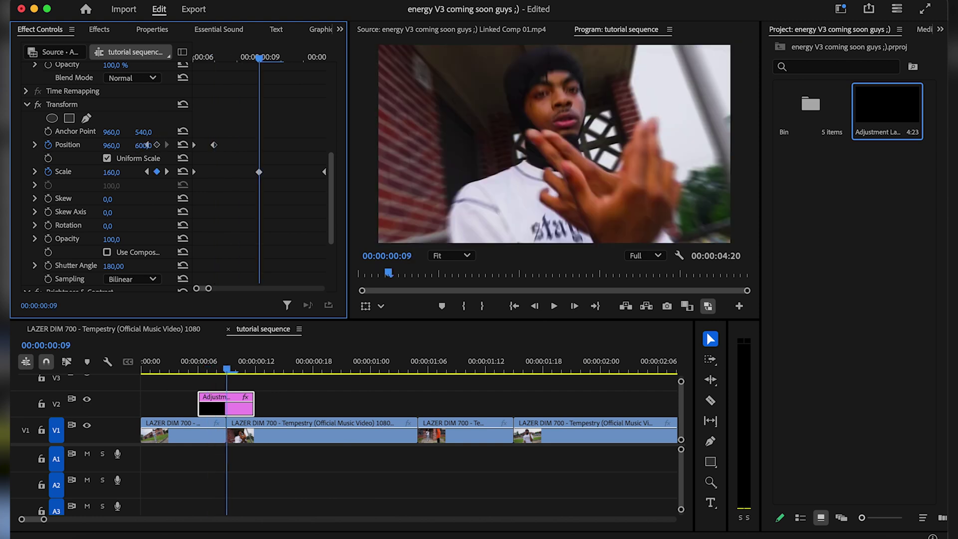
pyautogui.click(149, 145)
pyautogui.write('70')
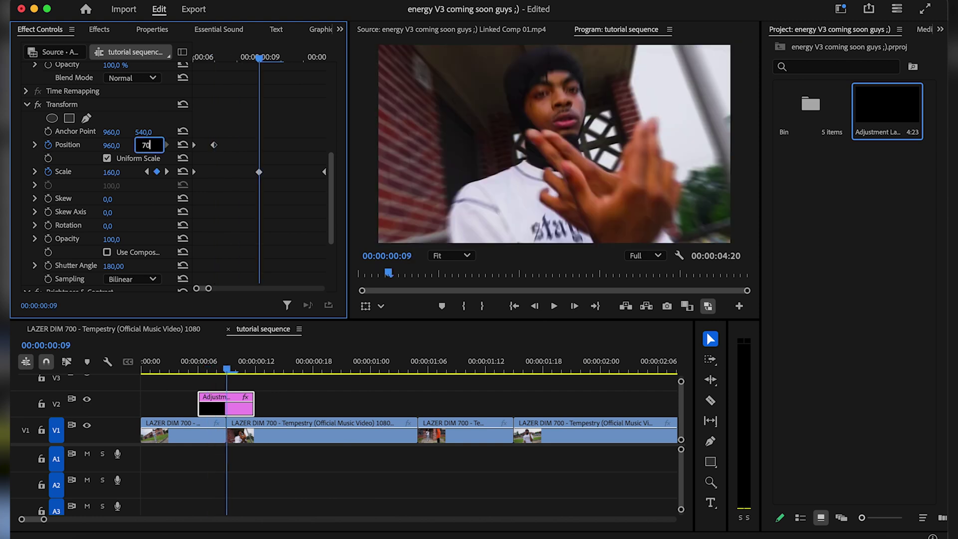
pyautogui.write('0')
pyautogui.press('Return')
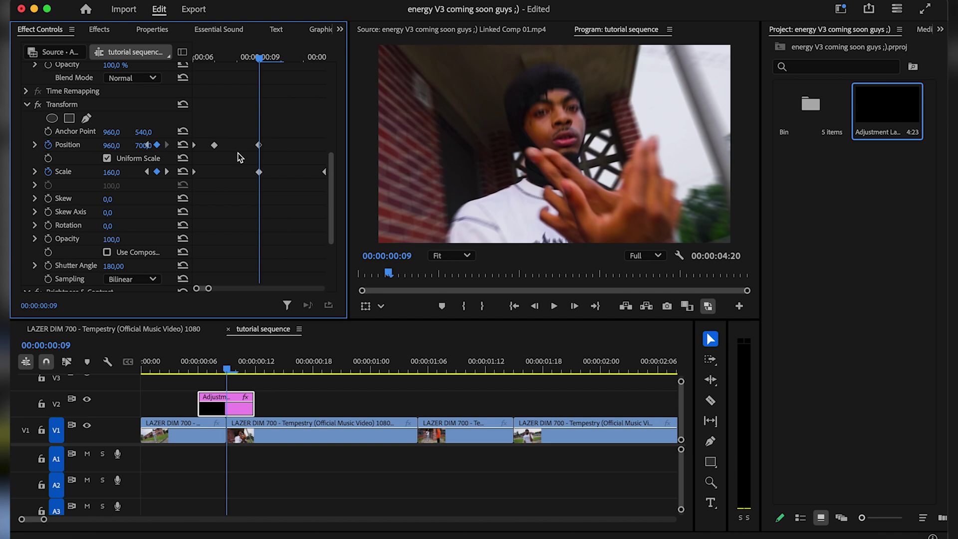
# Lower the vertical Transform Position to 484 in a new keyframe at 00:00:00:10
pyautogui.press('Right')
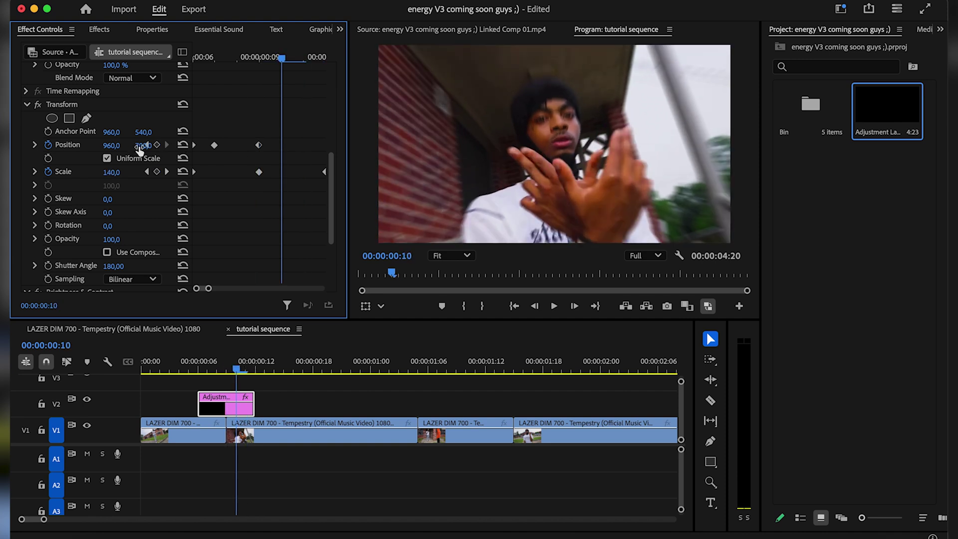
pyautogui.moveTo(140, 149); pyautogui.dragTo(148, 145)
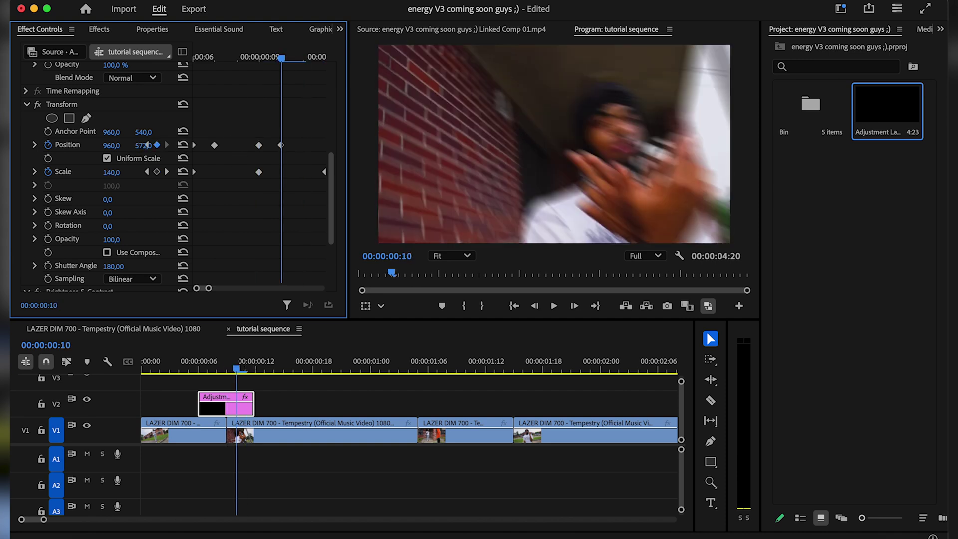
pyautogui.moveTo(145, 145); pyautogui.dragTo(150, 146)
# Set the vertical Transform Position to 450 at 00:00:00:11 and reset Position to its default at 00:00:00:12
pyautogui.press('Right')
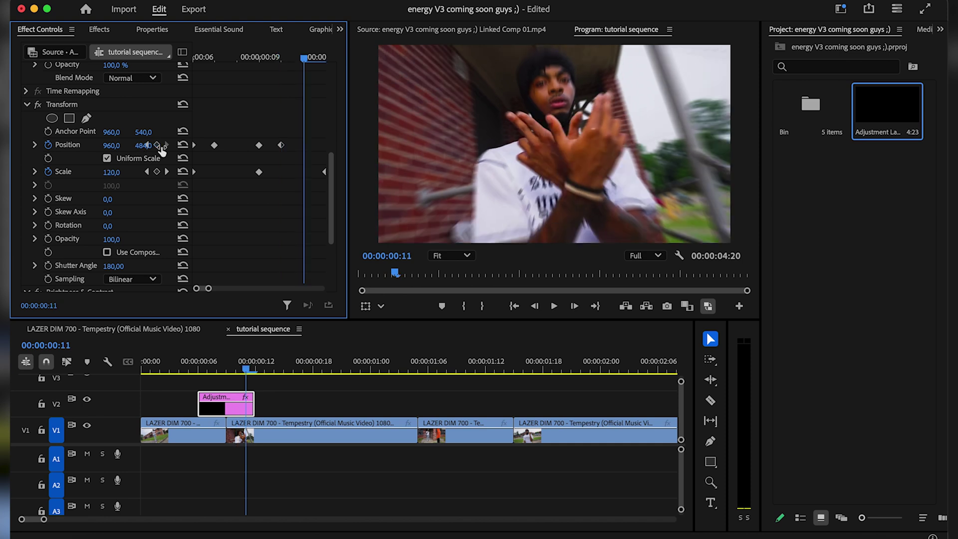
pyautogui.press('Right')
pyautogui.press('Left')
pyautogui.click(145, 146)
pyautogui.write('450')
pyautogui.press('Return')
pyautogui.press('Right')
pyautogui.click(183, 145)
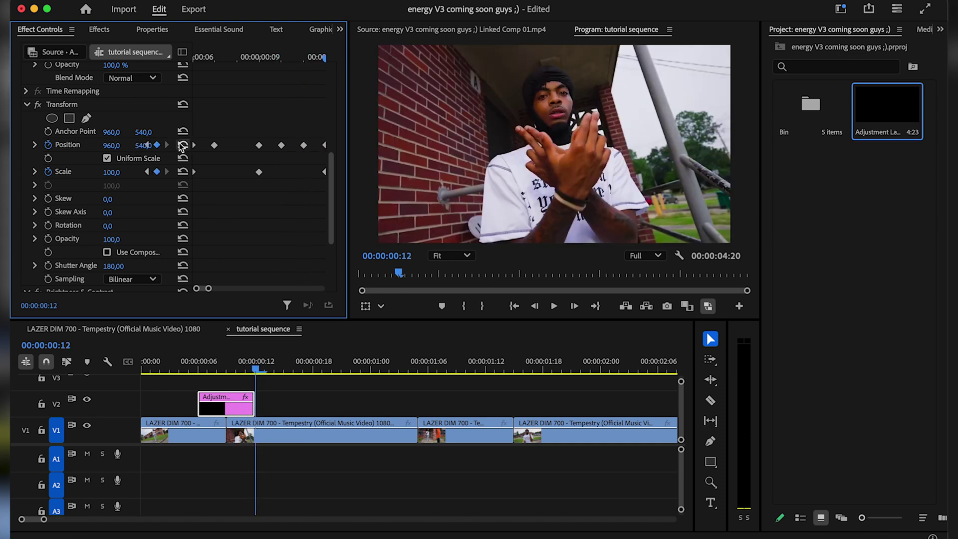
# Select all Transform Position and Scale keyframes and apply an easing temporal interpolation to them
pyautogui.moveTo(325, 189); pyautogui.dragTo(193, 133)
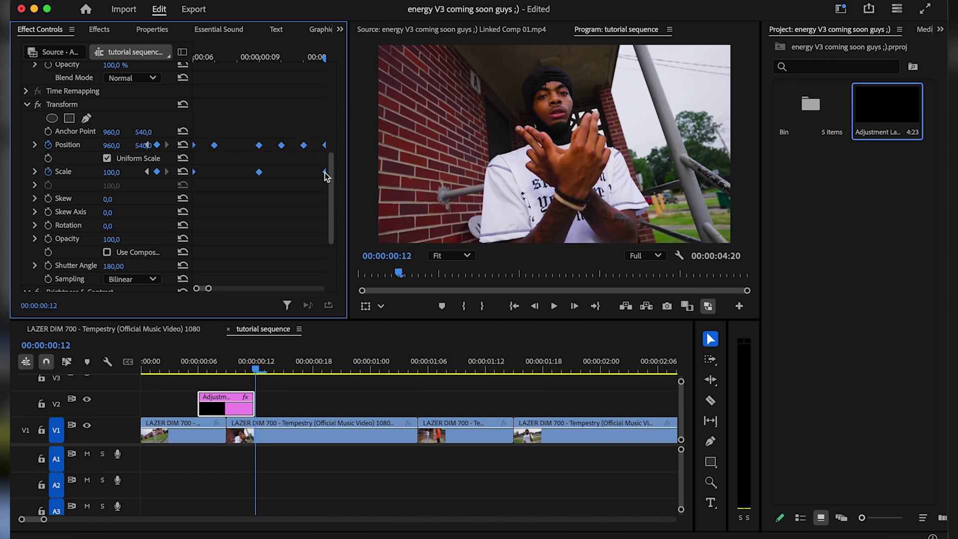
pyautogui.press('Right')
pyautogui.press('Right')
pyautogui.press('Right')
pyautogui.press('Right')
pyautogui.press('Right')
pyautogui.press('Right')
pyautogui.rightClick(260, 146)
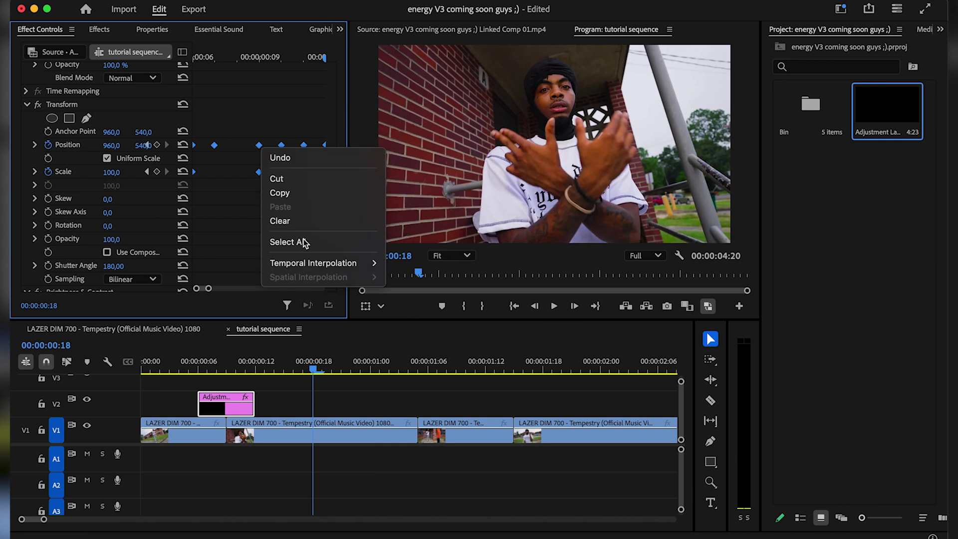
pyautogui.moveTo(332, 263)
pyautogui.click(440, 344)
# At 00:00:00:09, set Brightness to 70 and Contrast to 59, with a starting keyframe for each
pyautogui.moveTo(172, 358); pyautogui.dragTo(227, 359)
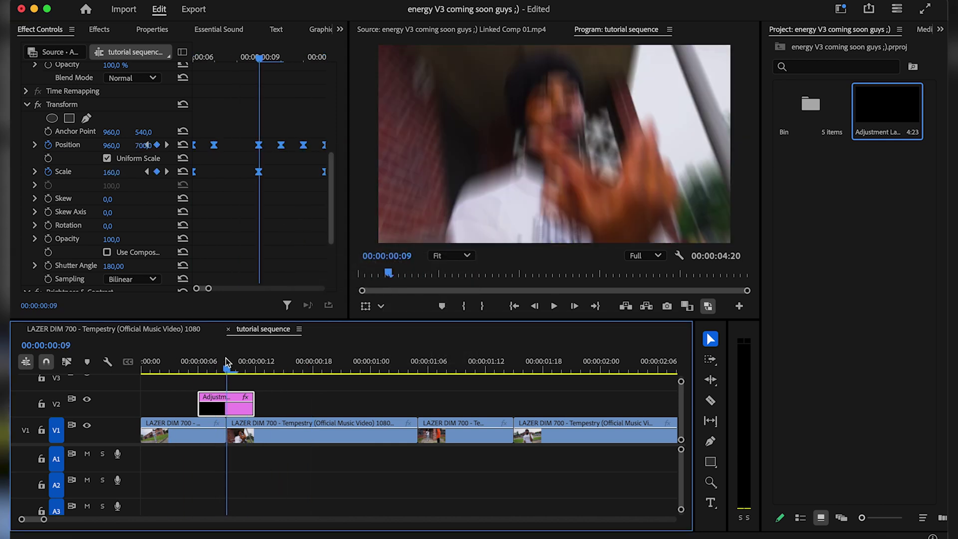
pyautogui.scroll(-3, 227, 239)
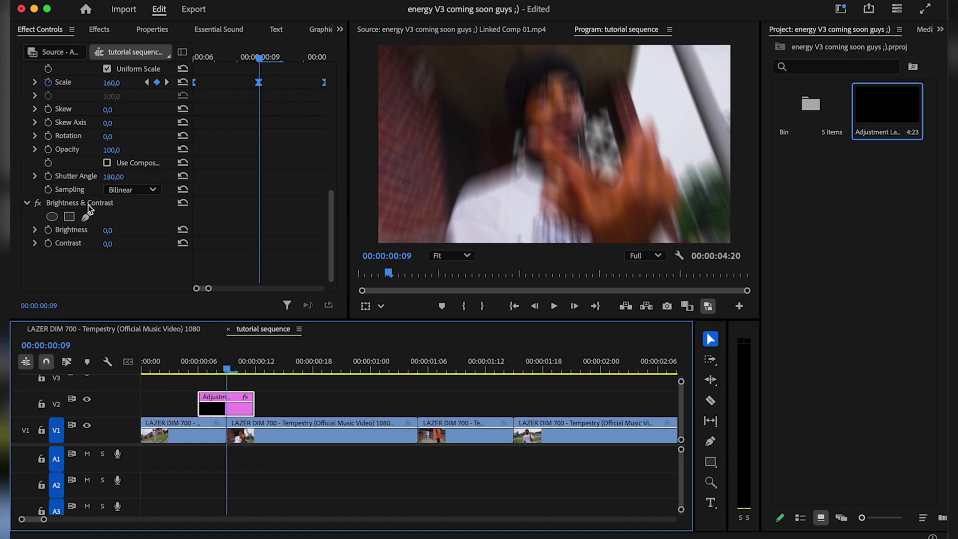
pyautogui.click(120, 229)
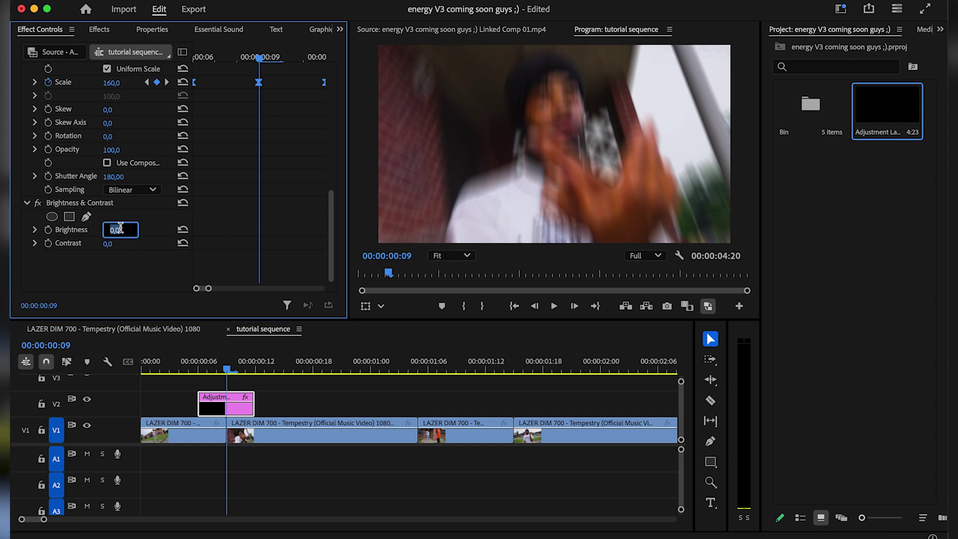
pyautogui.press('Return')
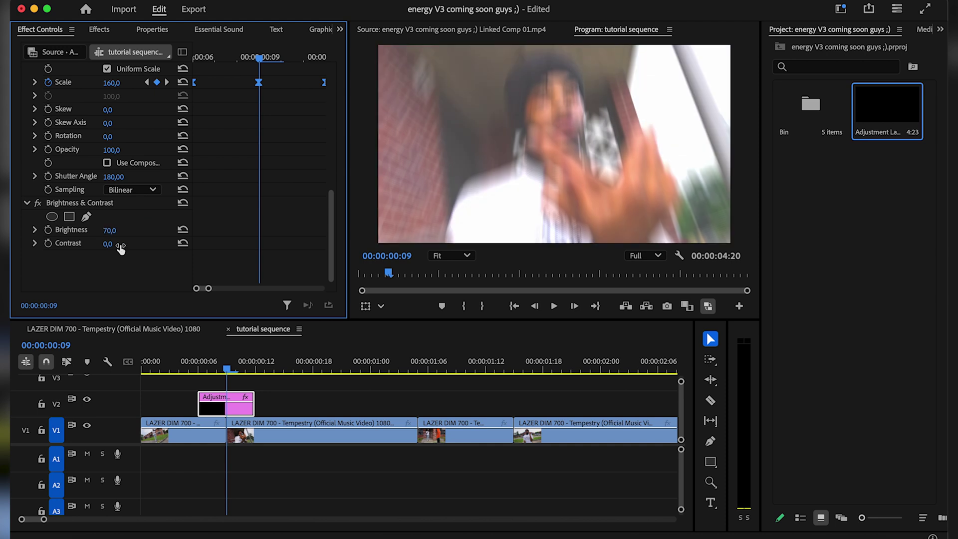
pyautogui.moveTo(108, 244); pyautogui.dragTo(136, 244)
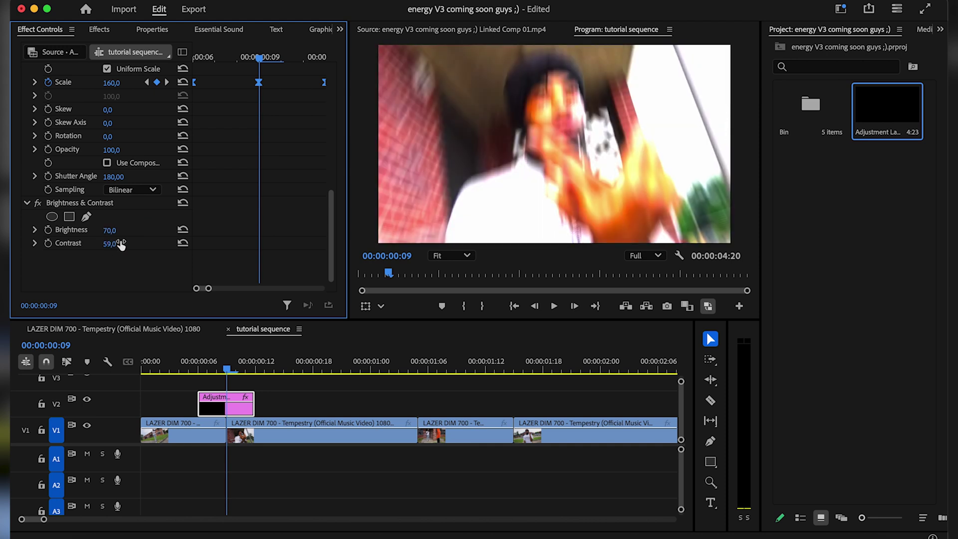
pyautogui.click(47, 230)
pyautogui.click(48, 243)
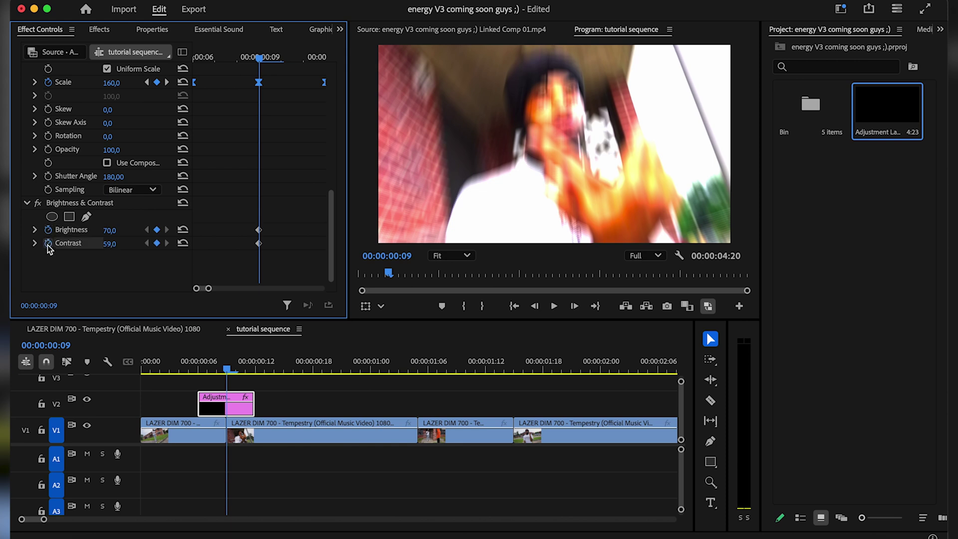
# Reset Brightness and Contrast to their defaults in new keyframes at 00:00:00:06 and 00:00:00:12
pyautogui.press('Left')
pyautogui.press('Left')
pyautogui.press('Left')
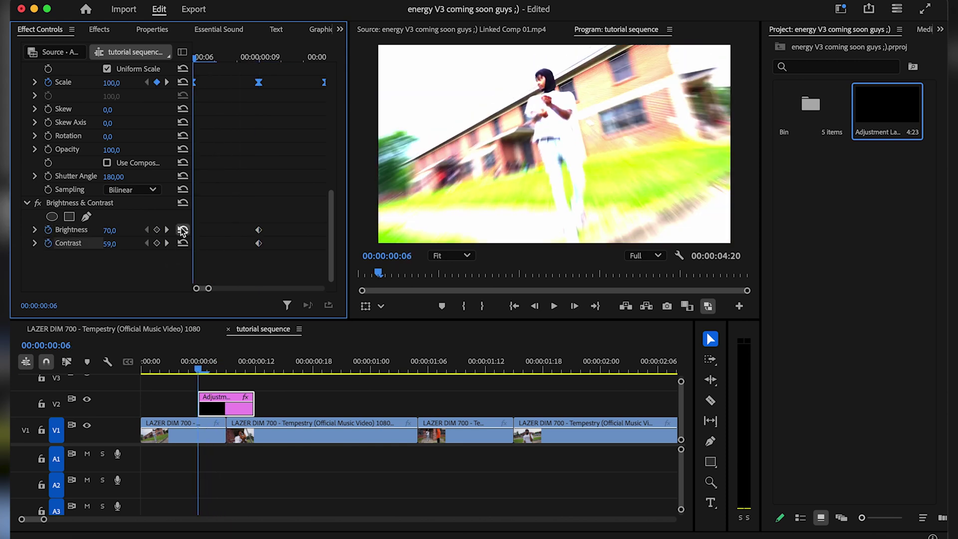
pyautogui.click(182, 230)
pyautogui.press('Right')
pyautogui.press('Right')
pyautogui.press('Right')
pyautogui.press('Right')
pyautogui.press('Right')
pyautogui.press('Right')
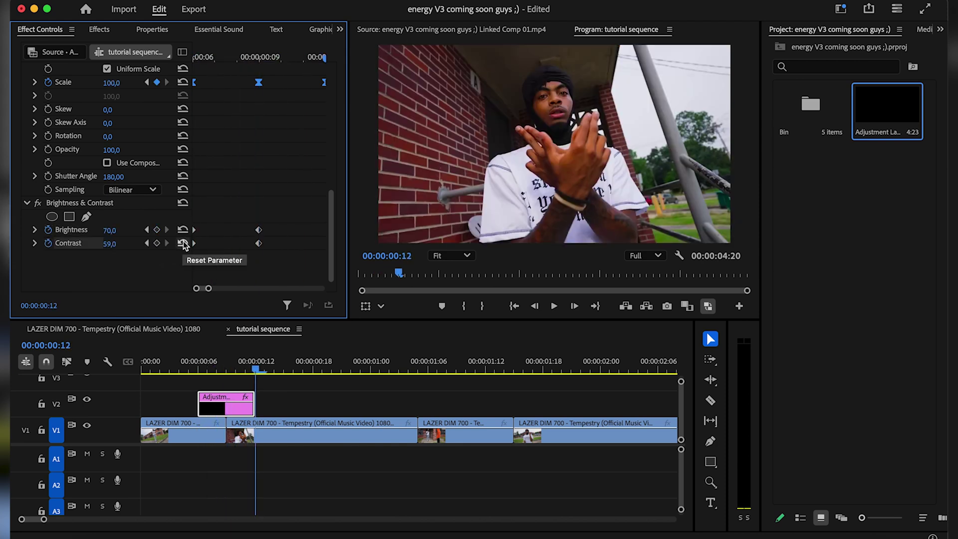
pyautogui.click(183, 243)
pyautogui.click(183, 229)
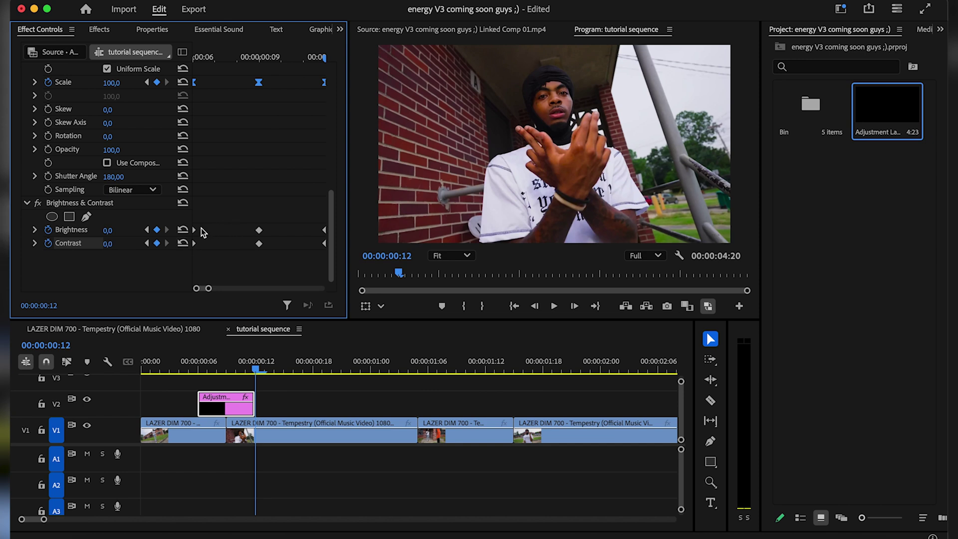
# Select all Brightness and Contrast keyframes and apply Ease Out temporal interpolation to them
pyautogui.moveTo(223, 222); pyautogui.dragTo(357, 257)
pyautogui.rightClick(326, 248)
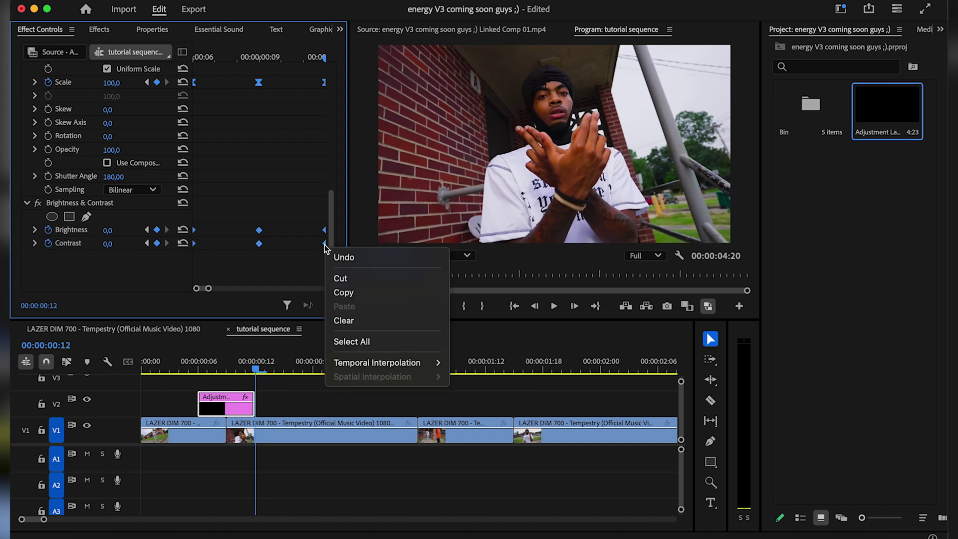
pyautogui.moveTo(391, 363)
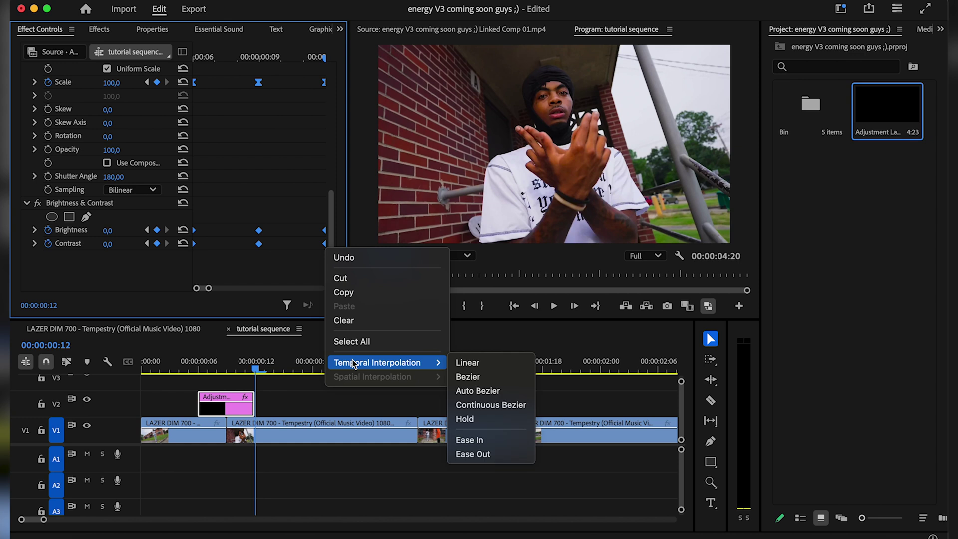
pyautogui.click(507, 454)
# Play back the first transition from the start of the sequence to check the zoom, shake and flash
pyautogui.moveTo(246, 358); pyautogui.dragTo(122, 361)
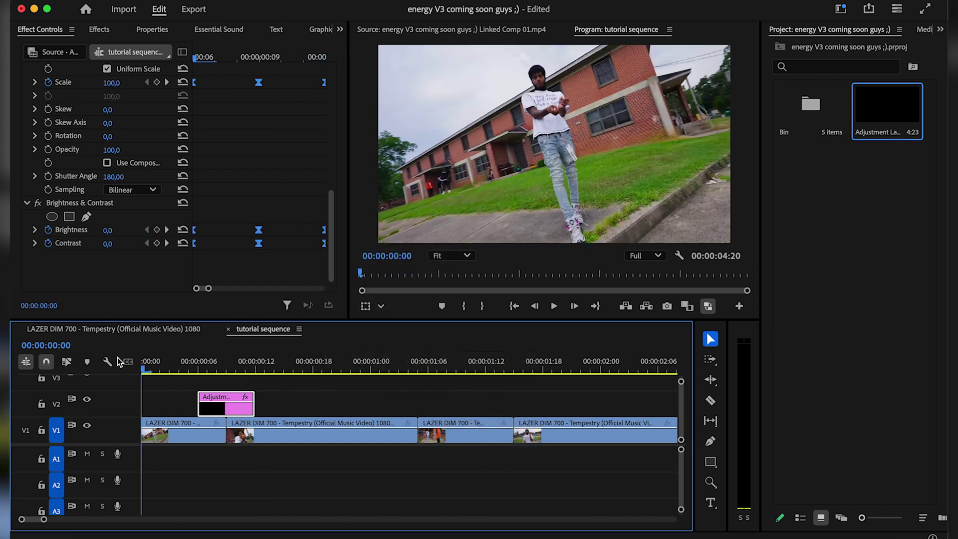
pyautogui.press('space')
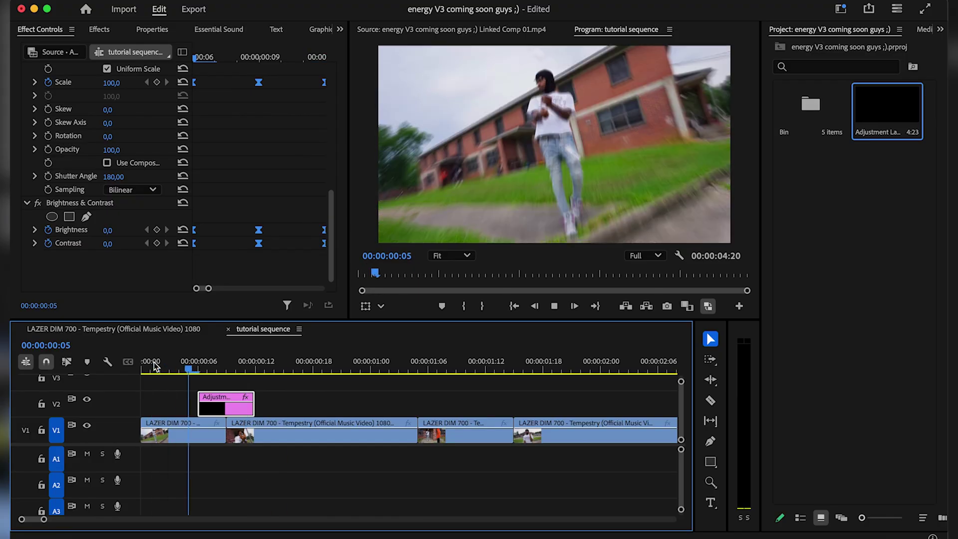
pyautogui.click(154, 364)
pyautogui.press('space')
pyautogui.press('r')
pyautogui.press('shift+super+e')
pyautogui.click(154, 364)
pyautogui.press('space')
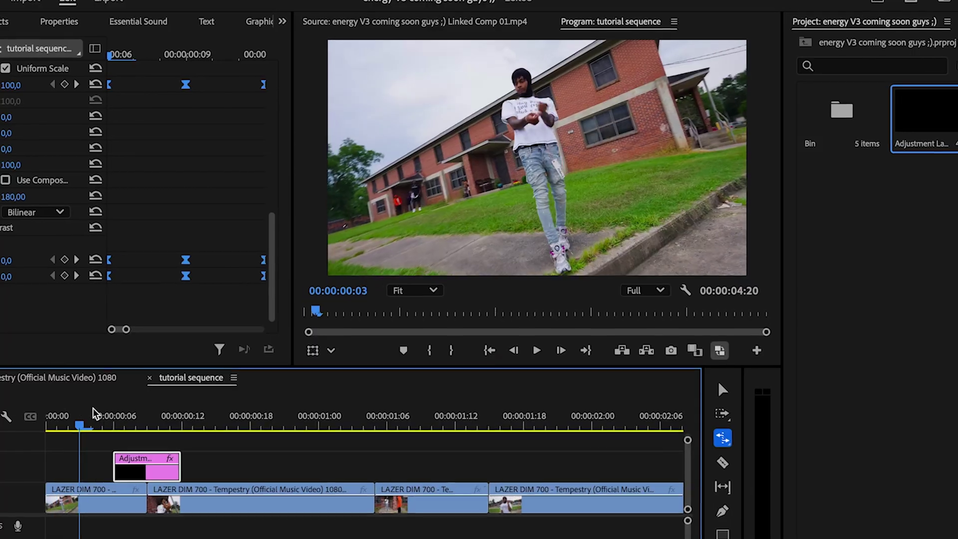
pyautogui.press('space')
pyautogui.moveTo(210, 424); pyautogui.dragTo(269, 432)
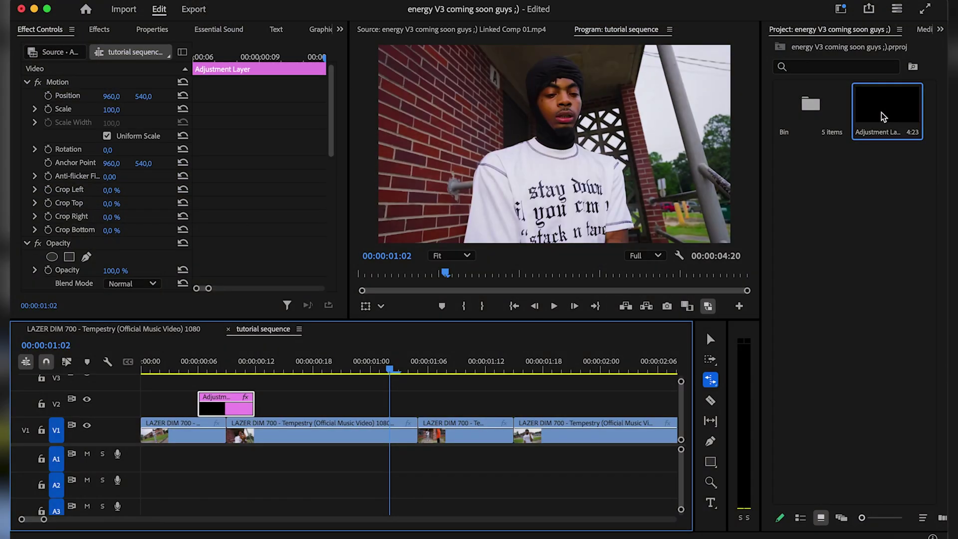
# Add a six-frame adjustment layer clip on V2, centred over the cut at 00:00:01:05
pyautogui.moveTo(872, 109); pyautogui.dragTo(425, 405)
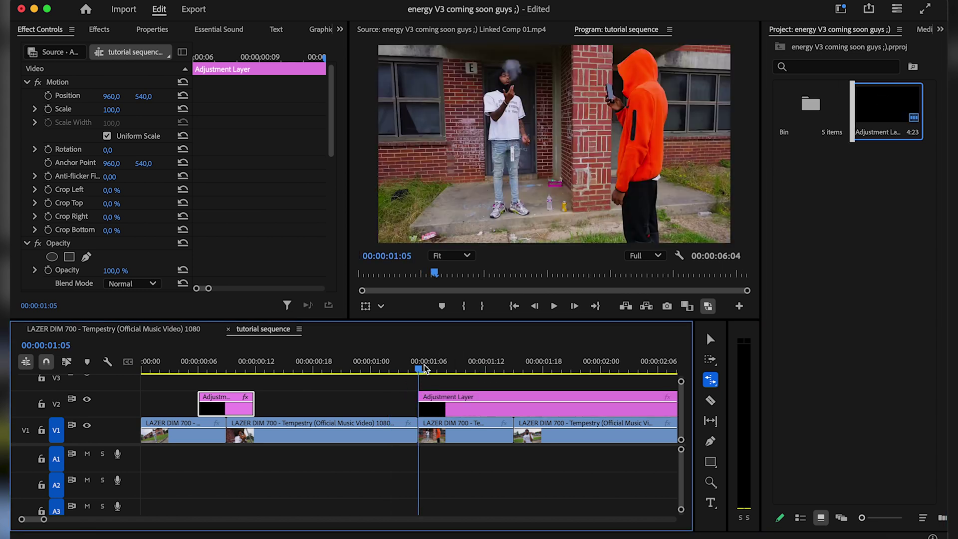
pyautogui.click(443, 397)
pyautogui.press('super+k')
pyautogui.press('v')
pyautogui.click(514, 412)
pyautogui.press('Delete')
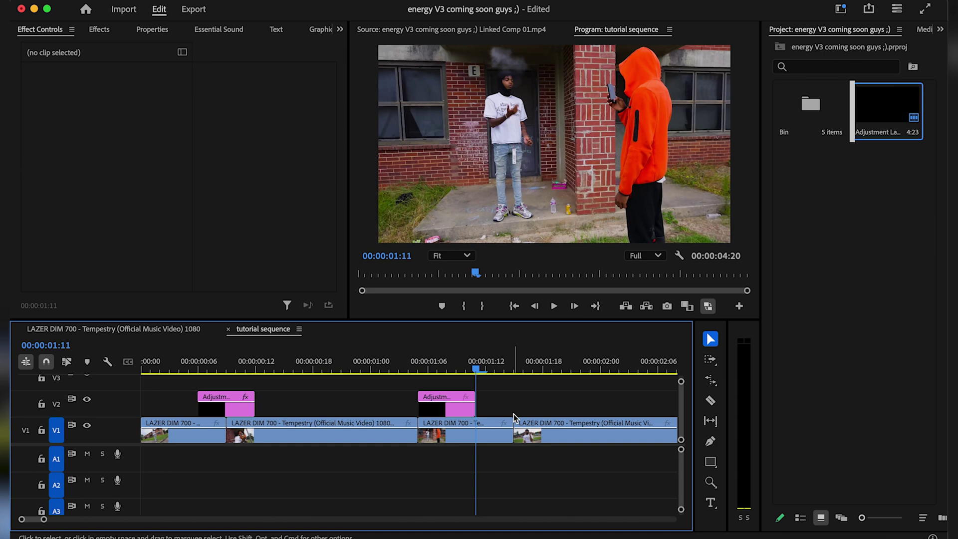
pyautogui.moveTo(439, 413); pyautogui.dragTo(409, 413)
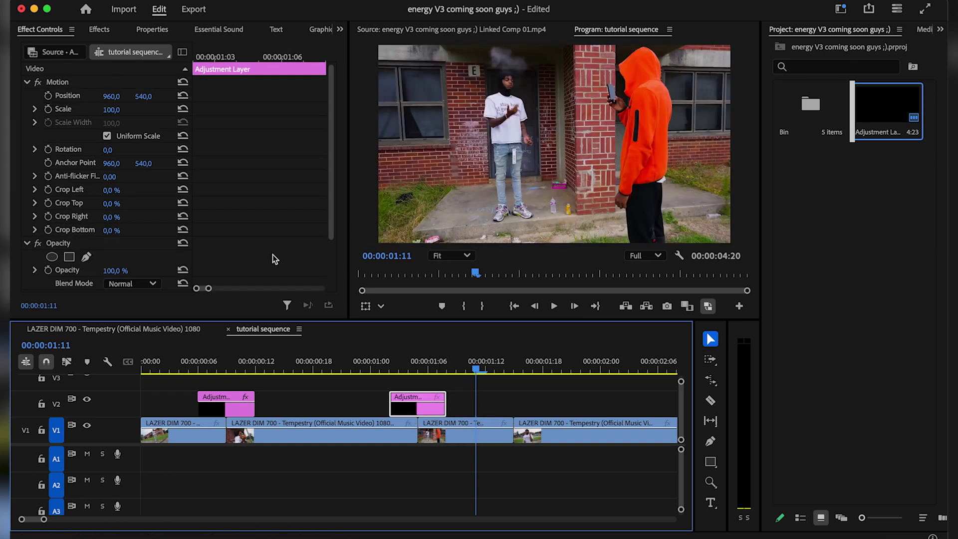
# Apply Brightness & Contrast to the second adjustment layer, setting Brightness to 67 and Contrast to 49 at 00:00:01:05
pyautogui.press('Up')
pyautogui.scroll(-2, 169, 67)
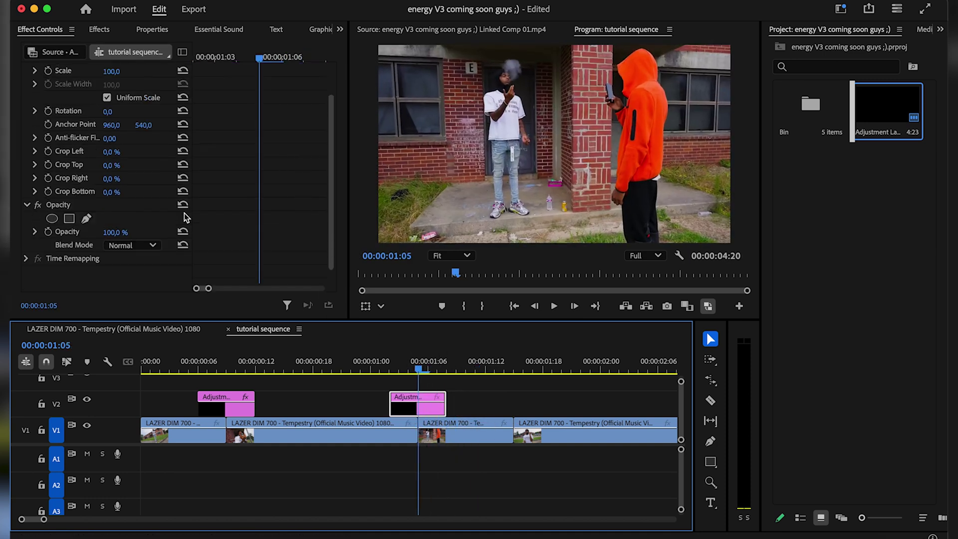
pyautogui.click(100, 29)
pyautogui.moveTo(88, 240); pyautogui.dragTo(424, 410)
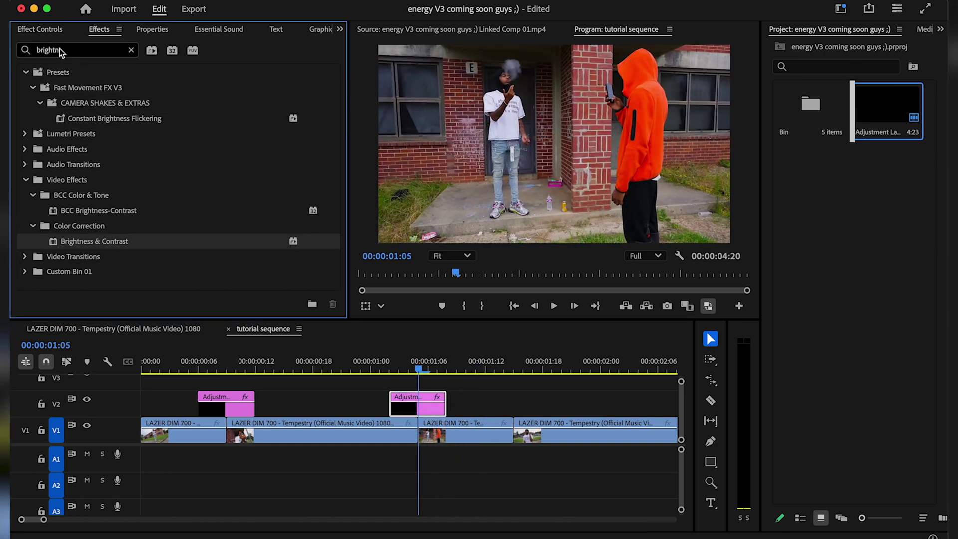
pyautogui.click(40, 30)
pyautogui.scroll(-3, 60, 210)
pyautogui.moveTo(108, 231); pyautogui.dragTo(141, 244)
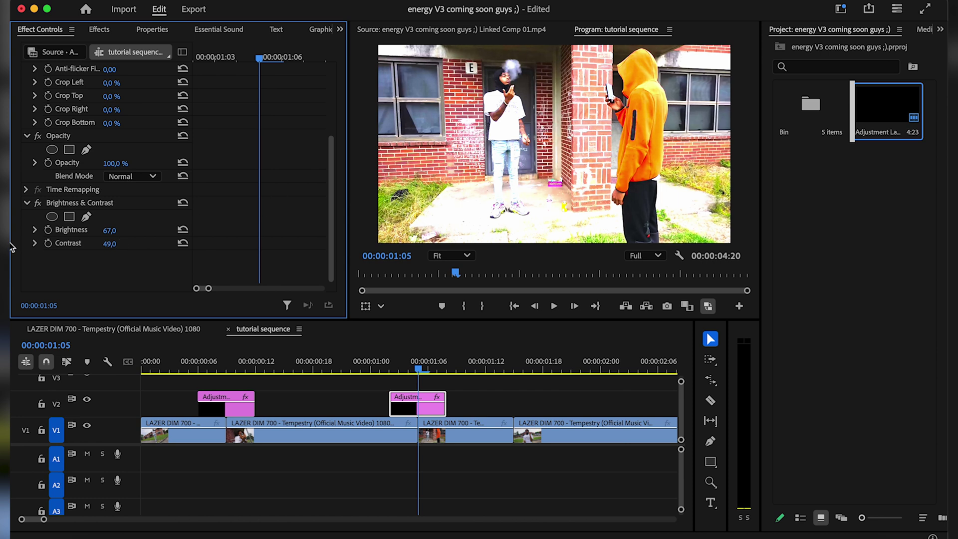
# Start Brightness and Contrast keyframes at 00:00:01:05 and reset both values at 00:00:01:04
pyautogui.click(48, 230)
pyautogui.click(50, 244)
pyautogui.press('Left')
pyautogui.click(183, 230)
pyautogui.click(183, 243)
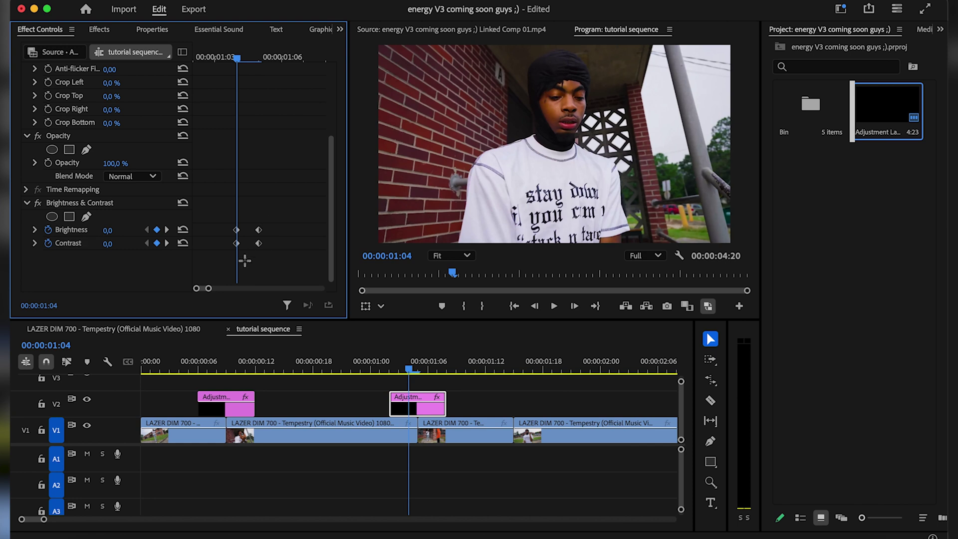
# Paste the bright Brightness and Contrast keyframes at 00:00:01:03 and reset both values at 00:00:01:02
pyautogui.press('Left')
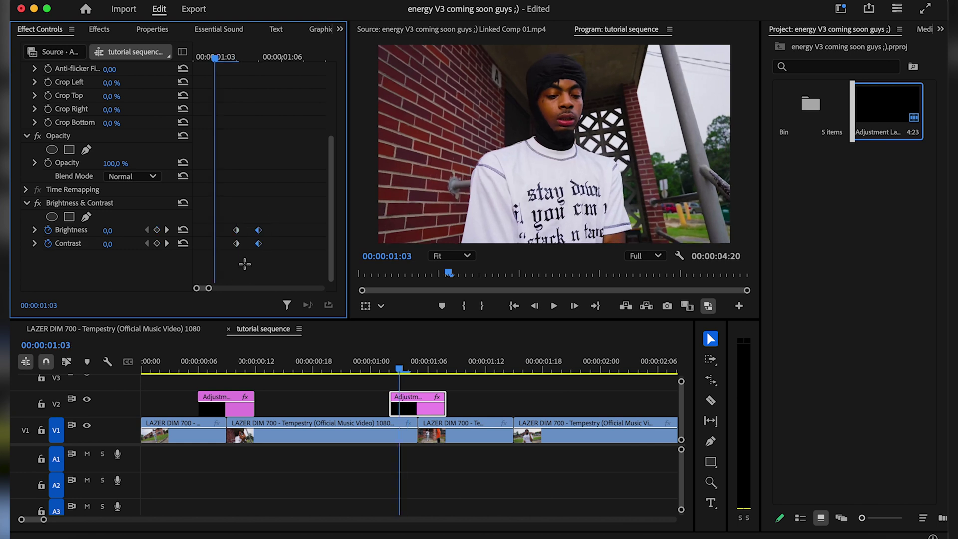
pyautogui.press('super+v')
pyautogui.press('Left')
pyautogui.click(183, 230)
pyautogui.click(182, 243)
# Continue the flicker after the cut: reset Brightness and Contrast at 00:00:01:06 and 00:00:01:08, with the bright keyframes pasted at 00:00:01:07
pyautogui.press('Right')
pyautogui.press('Right')
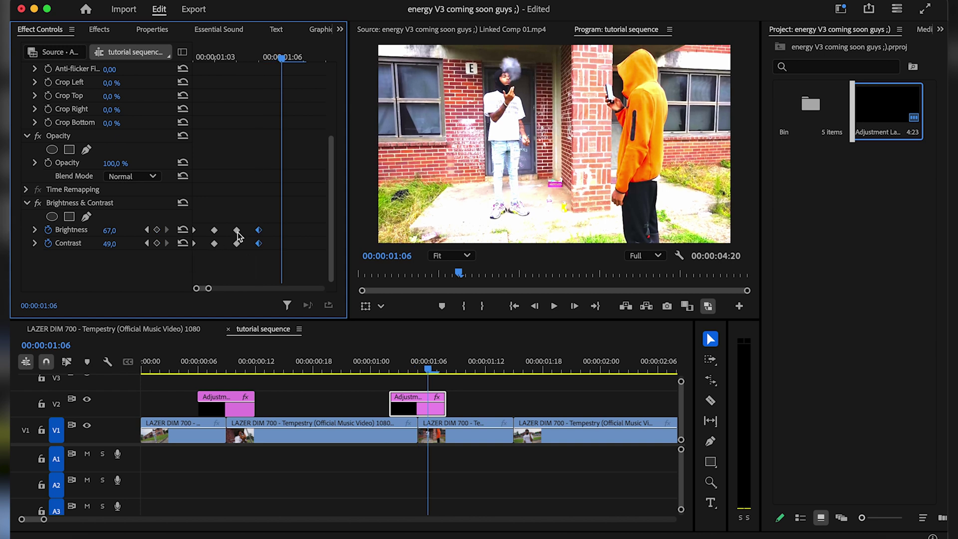
pyautogui.click(183, 230)
pyautogui.click(184, 244)
pyautogui.press('Right')
pyautogui.hotkey('ctrl', 'v')
pyautogui.press('Right')
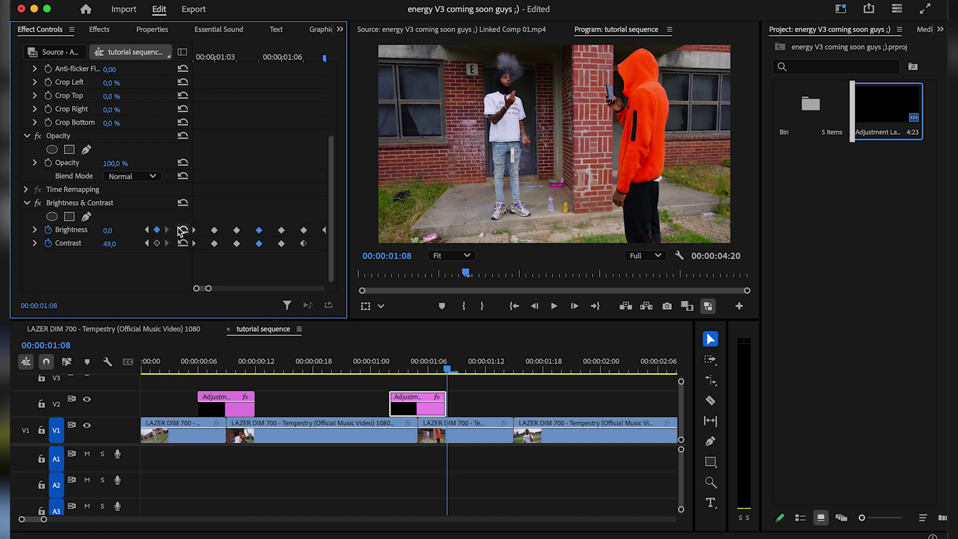
# Play back the brightness flicker across the second cut and return the playhead to 00:00:01:05
pyautogui.click(373, 367)
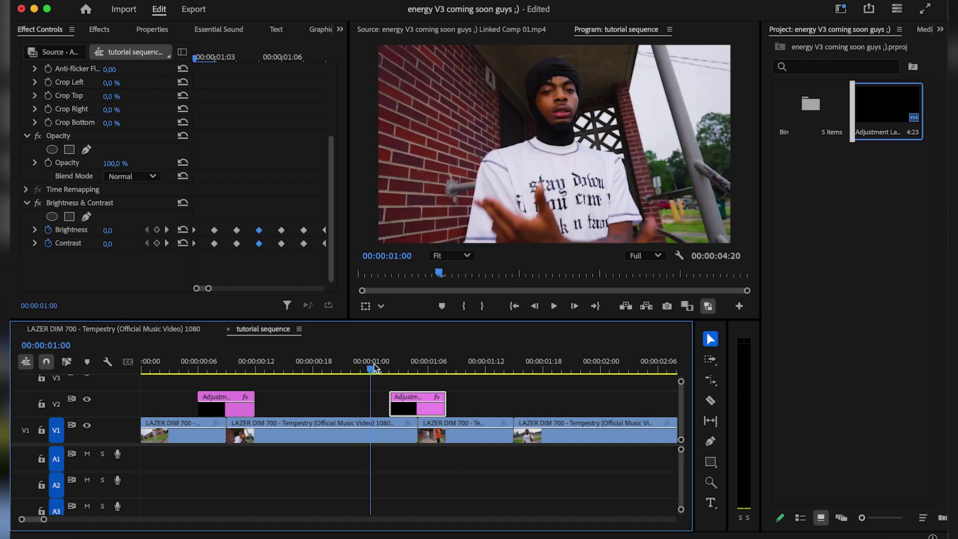
pyautogui.press('space')
pyautogui.moveTo(355, 361); pyautogui.dragTo(409, 363)
# Apply Directional Blur to the second adjustment layer, with Direction at -47° and Blur Length at 11
pyautogui.click(100, 29)
pyautogui.doubleClick(86, 49)
pyautogui.write('direc')
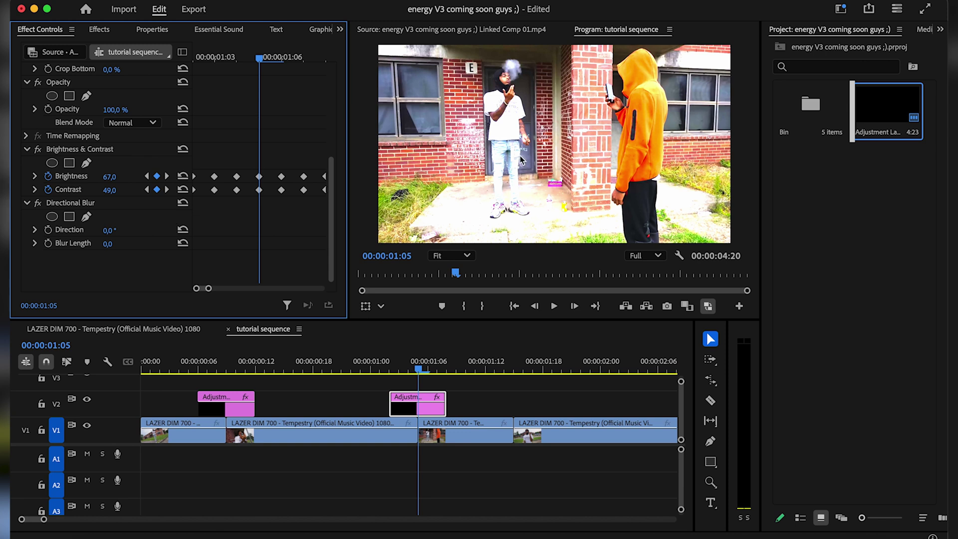
pyautogui.moveTo(107, 244); pyautogui.dragTo(86, 232)
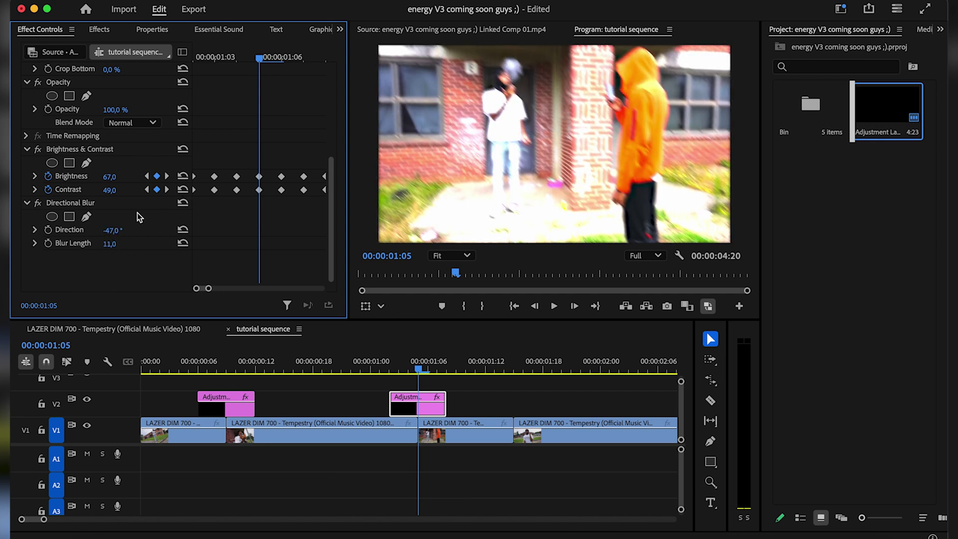
# Start Direction and Blur Length keyframes at 00:00:01:05 and reset both values at 00:00:01:04
pyautogui.click(49, 230)
pyautogui.click(48, 243)
pyautogui.press('Left')
pyautogui.click(183, 231)
pyautogui.click(183, 241)
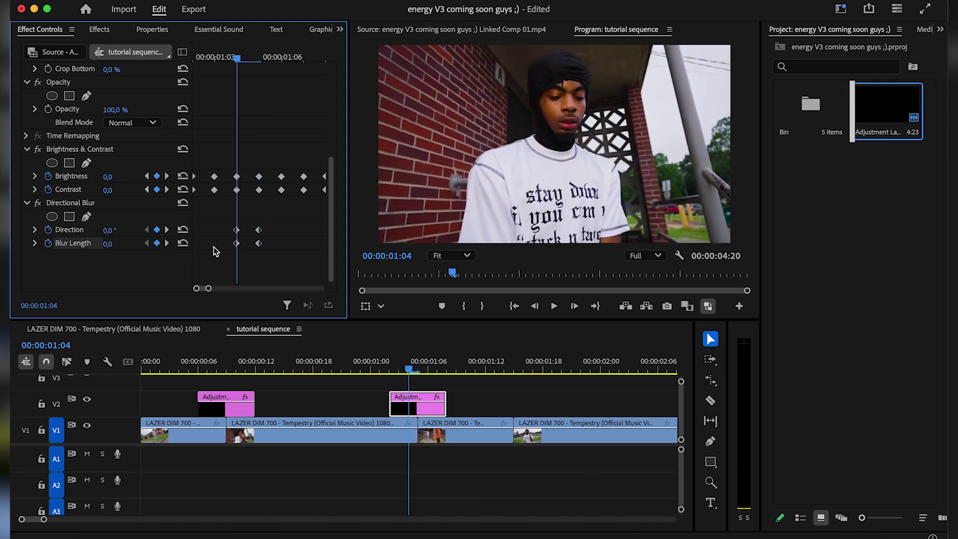
# Paste the blurred Direction and Blur Length keyframes at 00:00:01:03 and reset both values at 00:00:01:02
pyautogui.press('Left')
pyautogui.press('super+v')
pyautogui.press('Left')
pyautogui.click(182, 230)
pyautogui.click(182, 243)
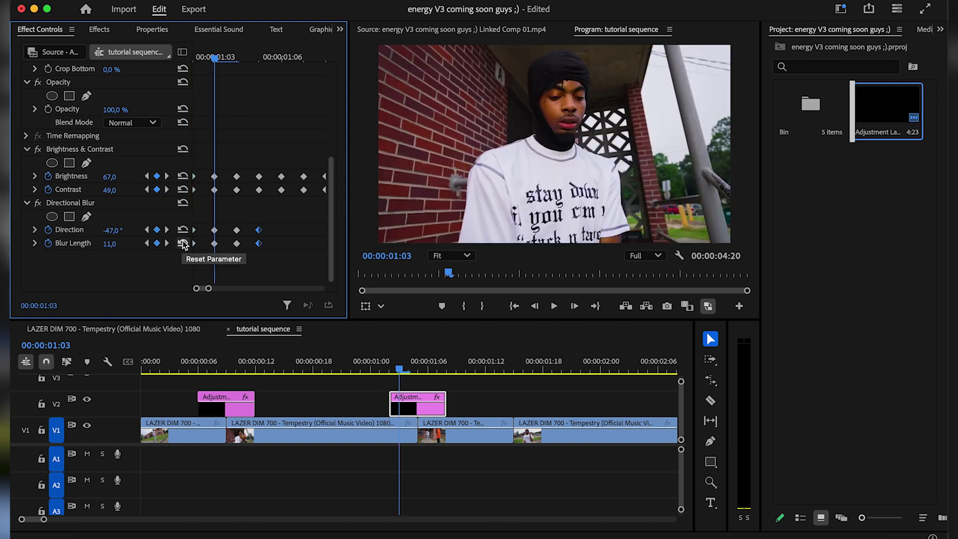
# Reset Direction and Blur Length at 00:00:01:06 and 00:00:01:08, pasting the blurred keyframes at 00:00:01:07
pyautogui.press('Right')
pyautogui.press('Right')
pyautogui.press('Right')
pyautogui.press('Right')
pyautogui.click(182, 244)
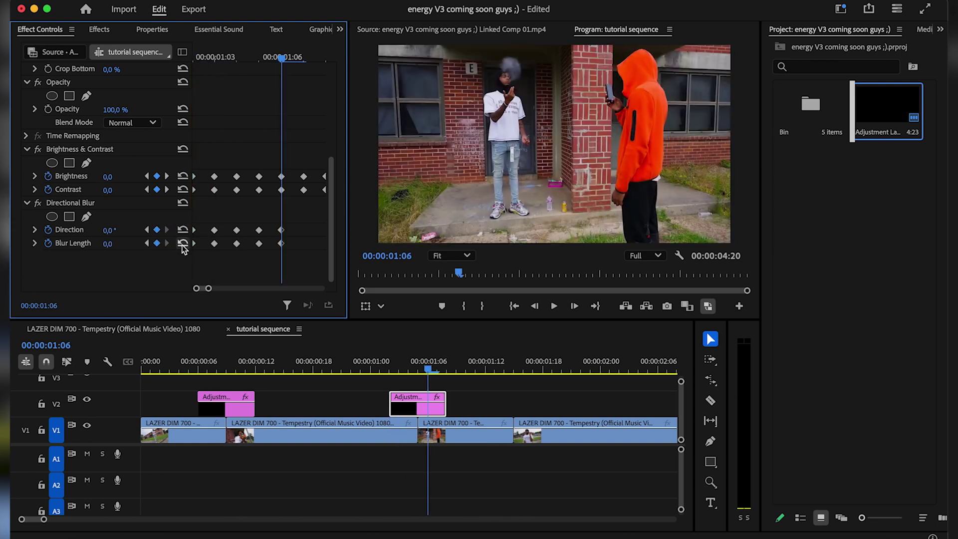
pyautogui.press('Right')
pyautogui.press('super+v')
pyautogui.press('Right')
pyautogui.click(183, 230)
pyautogui.click(183, 243)
# Play the sequence repeatedly to review the flicker blur transition together with the first transition
pyautogui.click(357, 358)
pyautogui.press('space')
pyautogui.click(359, 358)
pyautogui.press('space')
pyautogui.click(359, 358)
pyautogui.click(360, 359)
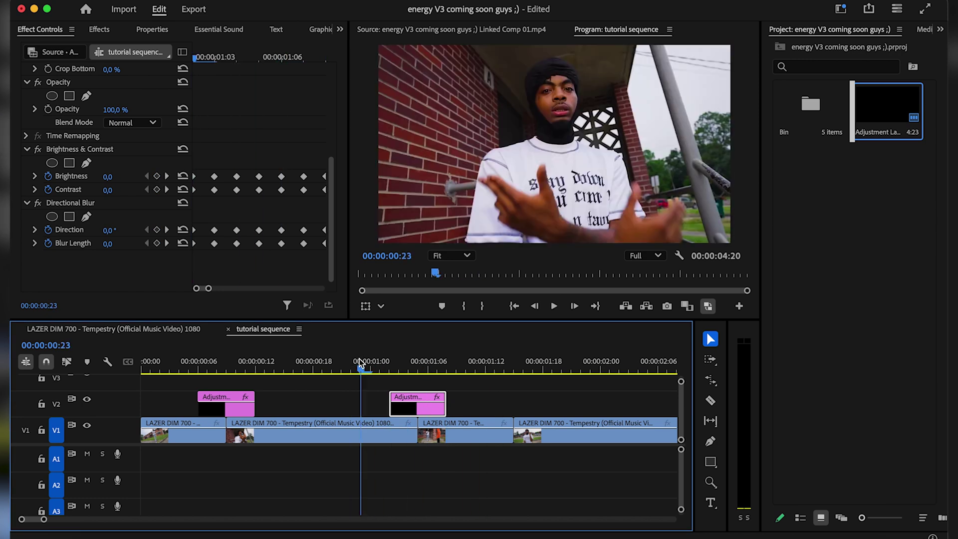
pyautogui.moveTo(359, 358); pyautogui.dragTo(92, 368)
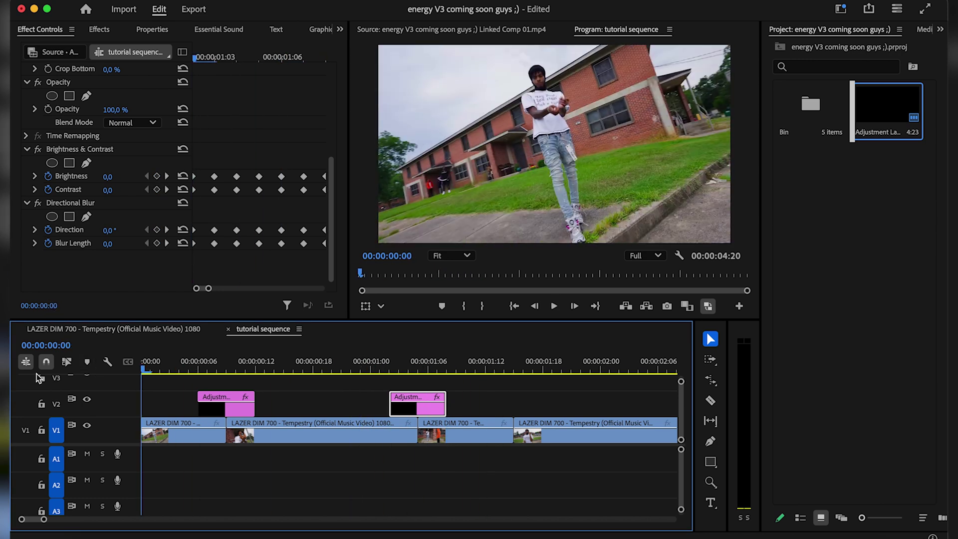
pyautogui.press('space')
pyautogui.press('space')
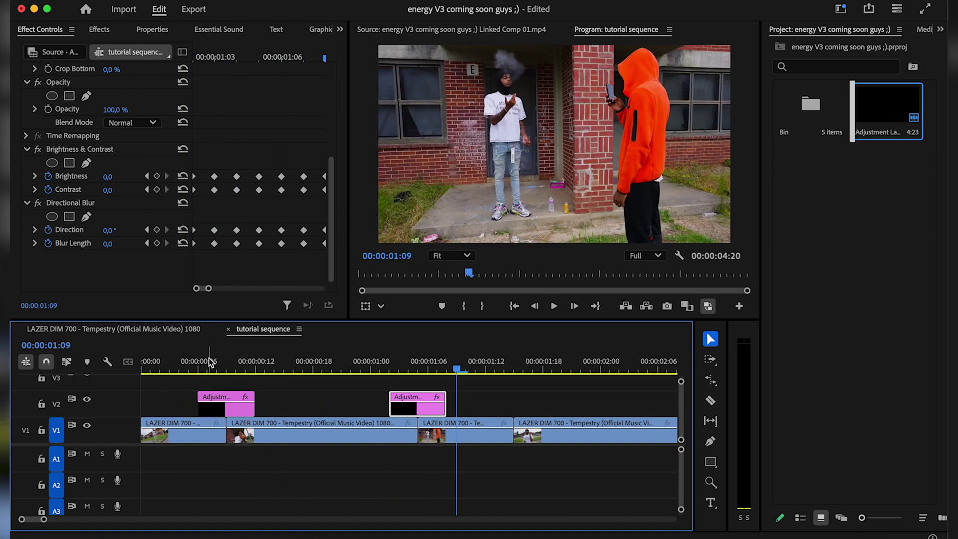
pyautogui.moveTo(325, 374); pyautogui.dragTo(122, 368)
pyautogui.press('space')
pyautogui.moveTo(205, 363); pyautogui.dragTo(51, 363)
pyautogui.press('space')
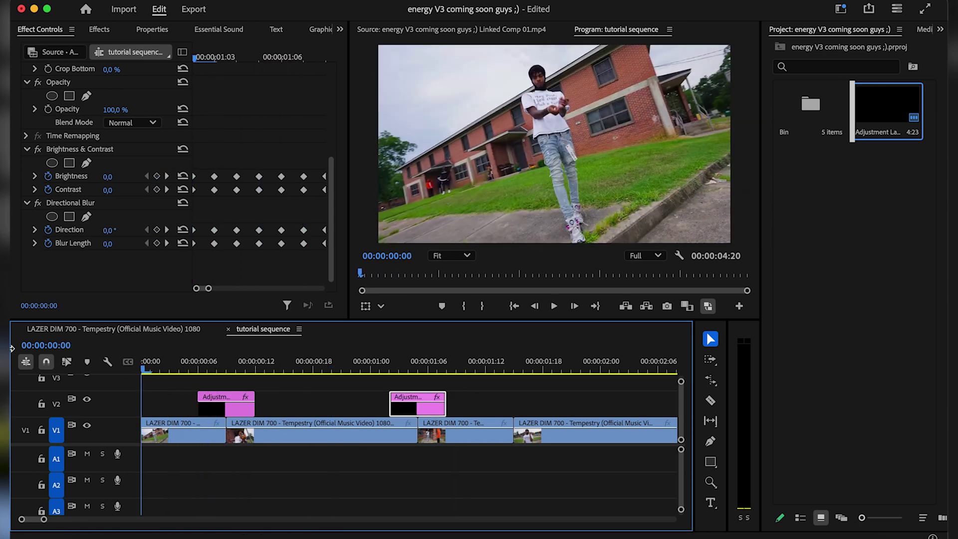
pyautogui.press('space')
pyautogui.moveTo(177, 363); pyautogui.dragTo(139, 362)
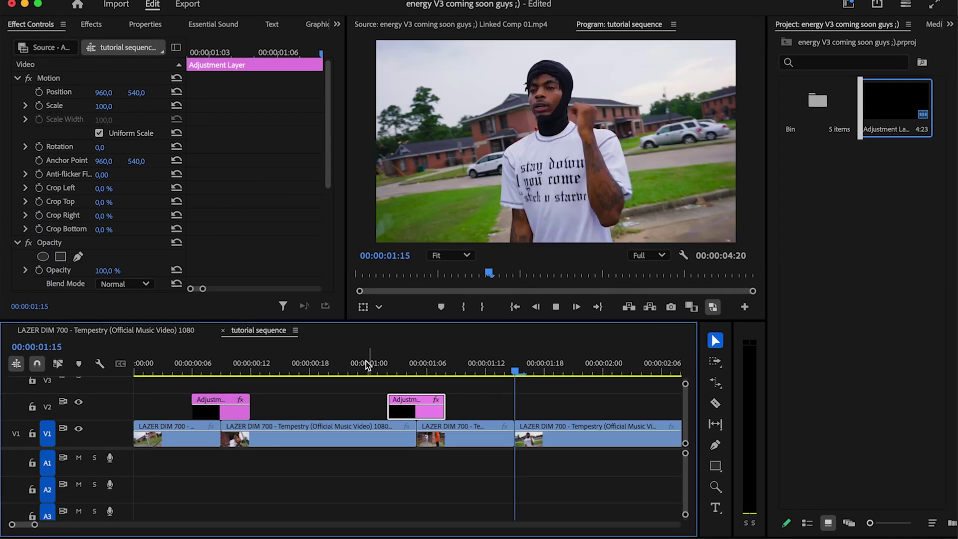
pyautogui.press('space')
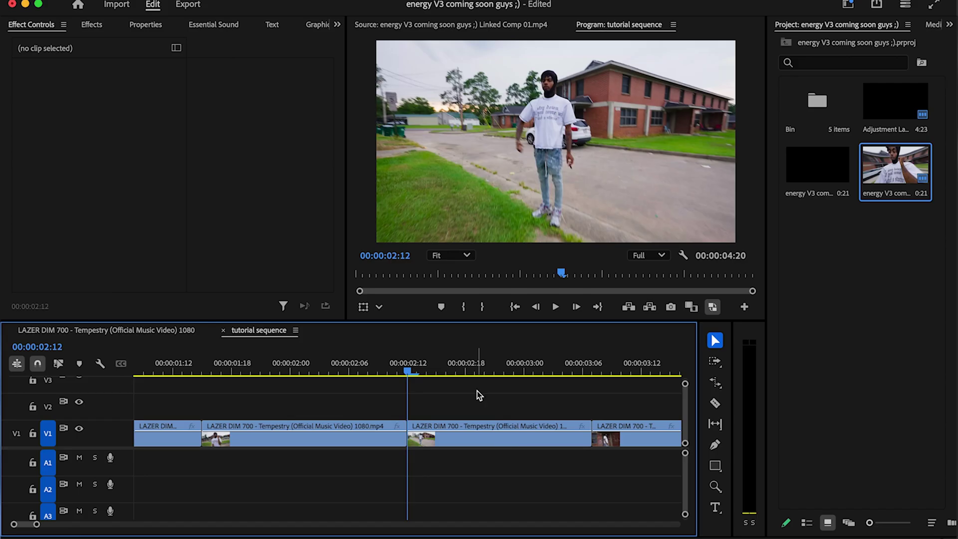
# Place the clip starting at 00:00:02:12 on V2 and open it as a linked After Effects composition
pyautogui.moveTo(480, 430); pyautogui.dragTo(480, 400)
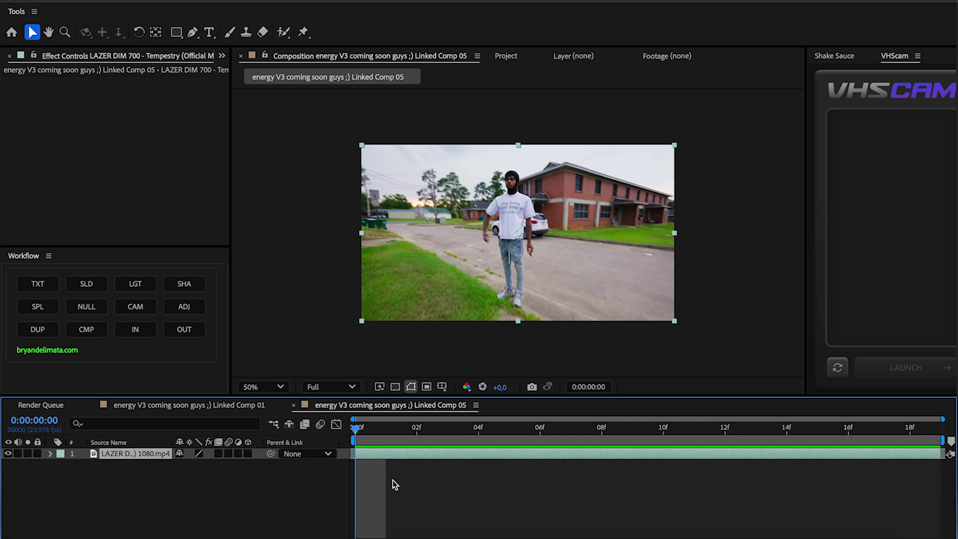
pyautogui.hotkey('ctrl', 'space')
pyautogui.write('o')
pyautogui.press('BackSpace')
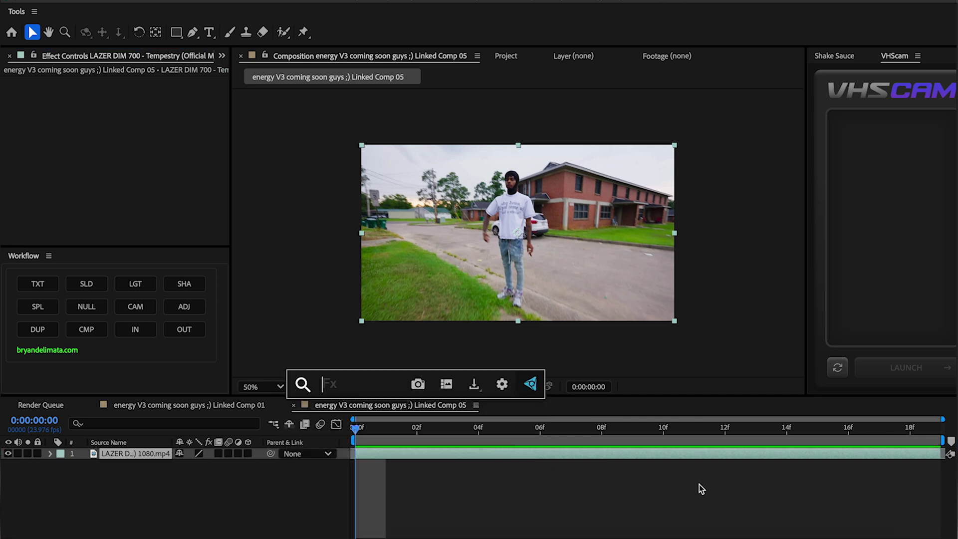
pyautogui.click(699, 484)
# Add an adjustment layer above the video clip and apply the Optics Compensation effect to it
pyautogui.click(182, 306)
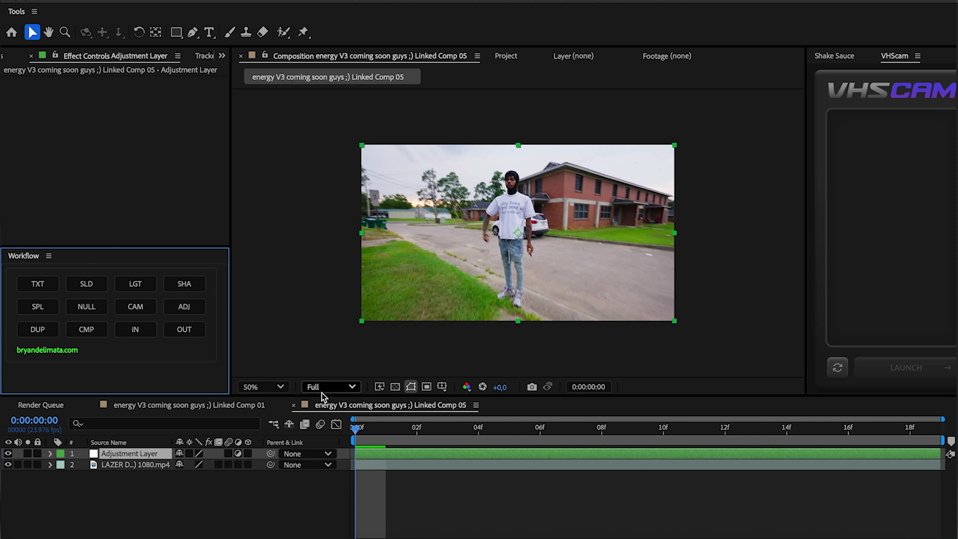
pyautogui.hotkey('ctrl', 'space')
pyautogui.write('optics')
pyautogui.press('Return')
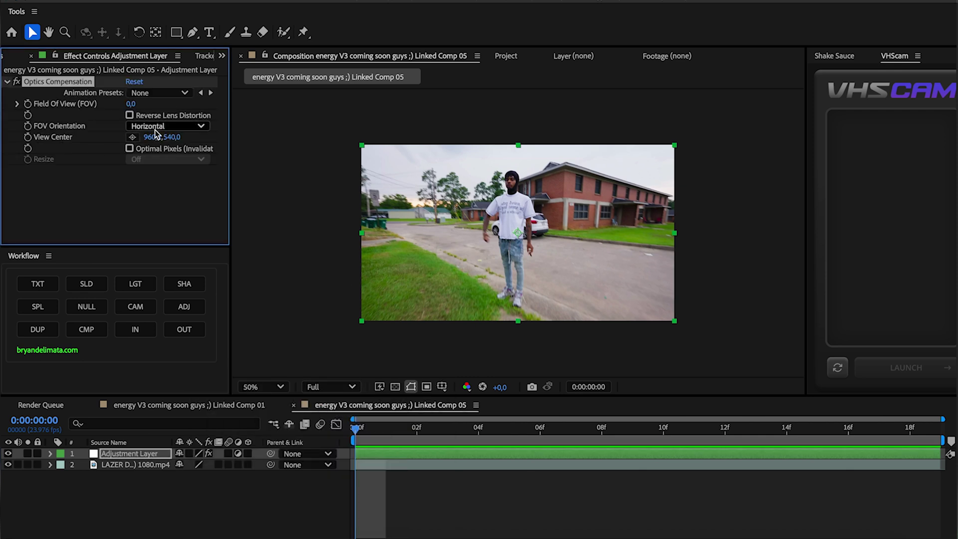
# Enable Reverse Lens Distortion, set Field Of View to 145, and keyframe both properties at frame 0
pyautogui.click(130, 115)
pyautogui.moveTo(130, 104); pyautogui.dragTo(315, 104)
pyautogui.click(139, 103)
pyautogui.write('145')
pyautogui.press('Return')
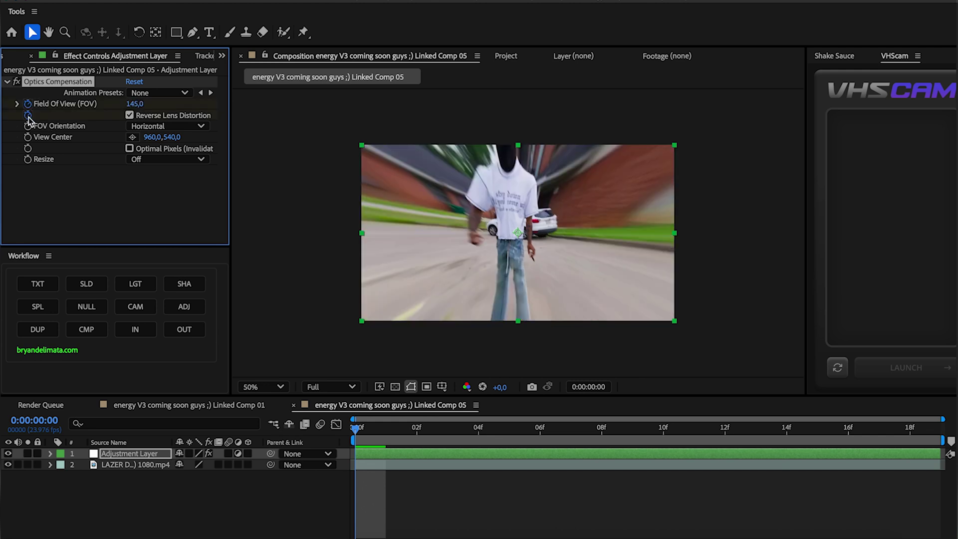
# Keyframe the Optics Compensation Field Of View at 0 on frame 8 and reveal the layer's keyframes
pyautogui.click(601, 435)
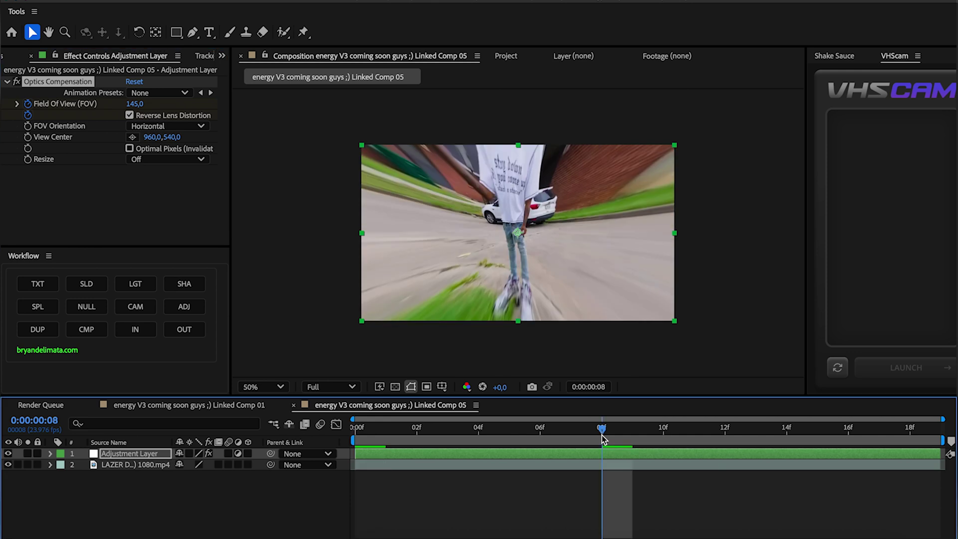
pyautogui.click(135, 104)
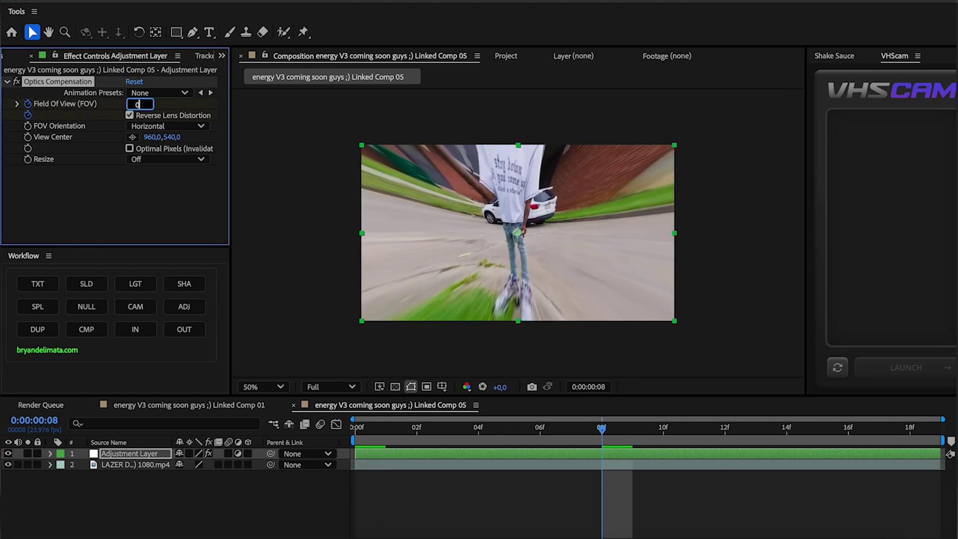
pyautogui.press('Return')
pyautogui.press('u')
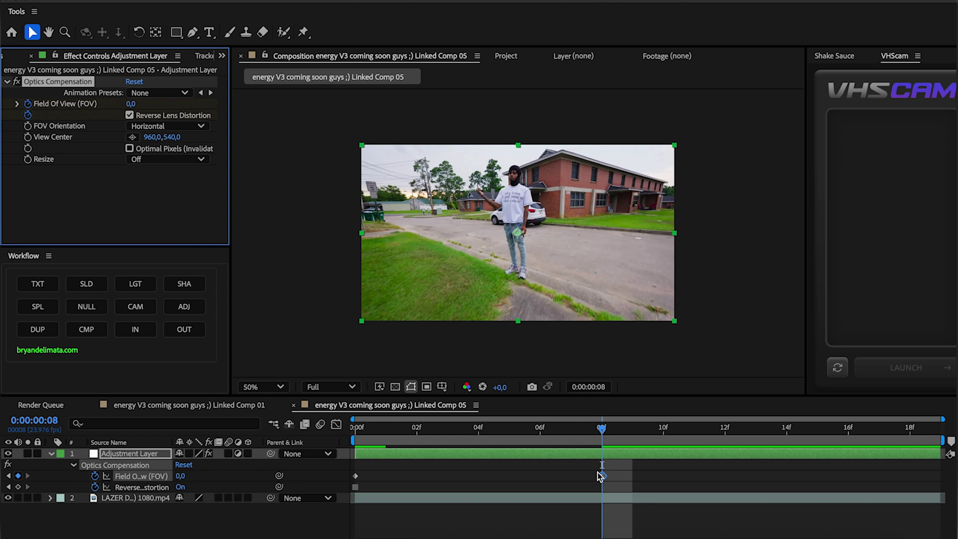
# Ease the Optics Compensation keyframes and play the composition from the start to preview the distortion
pyautogui.moveTo(449, 472); pyautogui.dragTo(341, 495)
pyautogui.hotkey('ctrl', 'shift', 'F9')
pyautogui.moveTo(429, 431); pyautogui.dragTo(158, 430)
pyautogui.press('space')
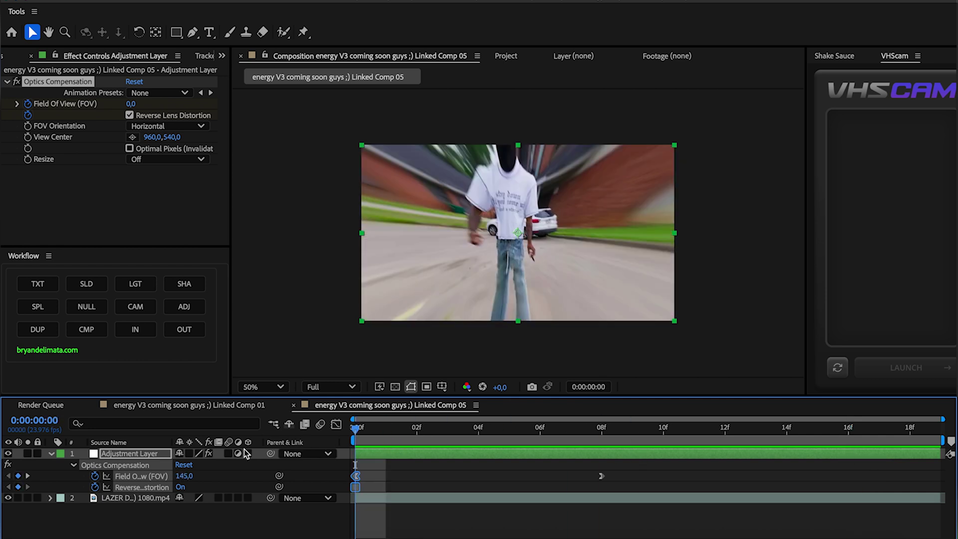
# Apply the Exposure effect to the adjustment layer and keyframe its Exposure at 1.73 on frame 0
pyautogui.hotkey('ctrl', 'space')
pyautogui.write('expo')
pyautogui.press('Return')
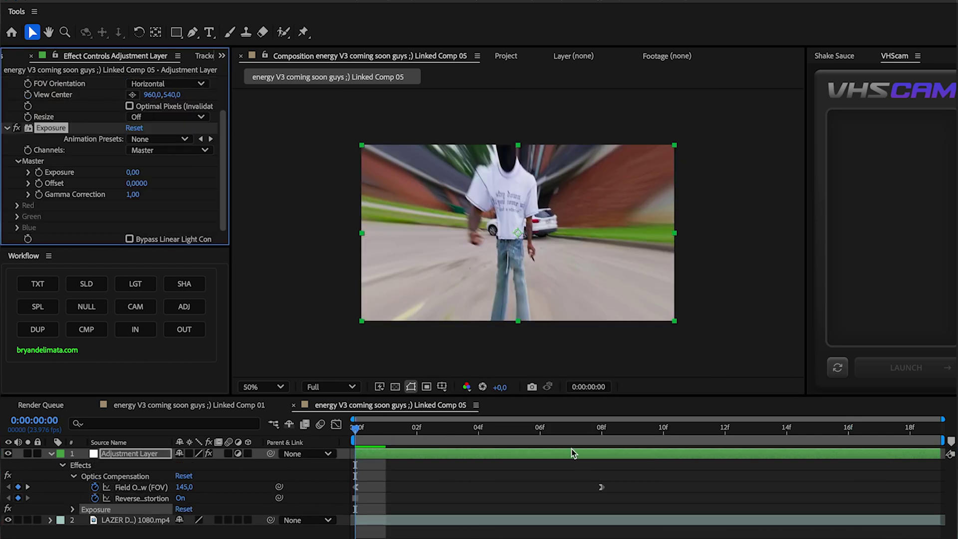
pyautogui.moveTo(133, 172); pyautogui.dragTo(244, 171)
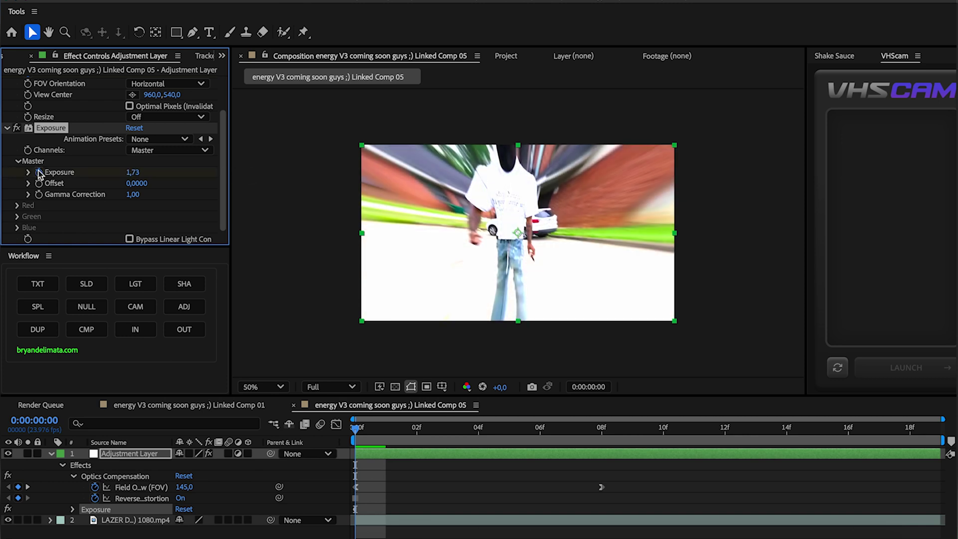
# Keyframe Exposure at 0 on frame 4 and reveal the effect's keyframes
pyautogui.press('space')
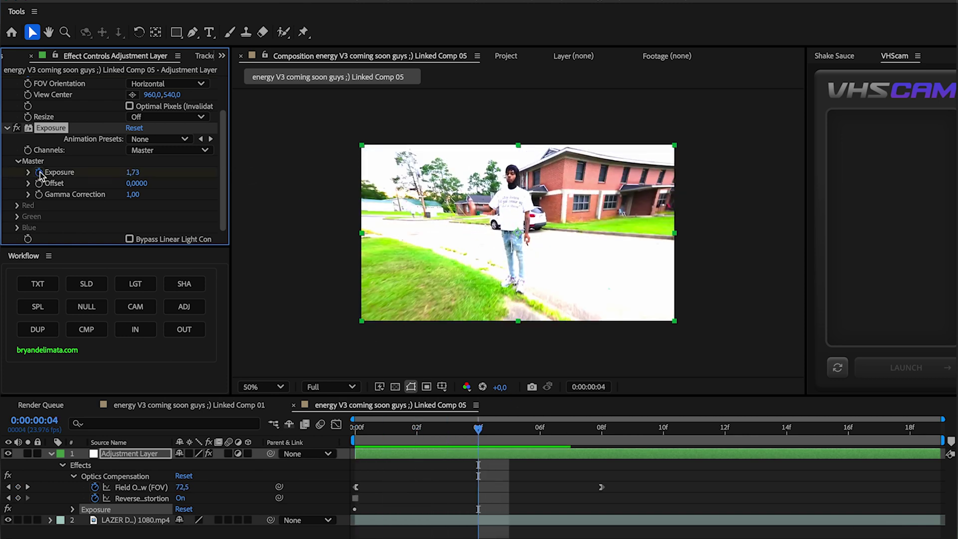
pyautogui.click(132, 172)
pyautogui.write('0')
pyautogui.press('Return')
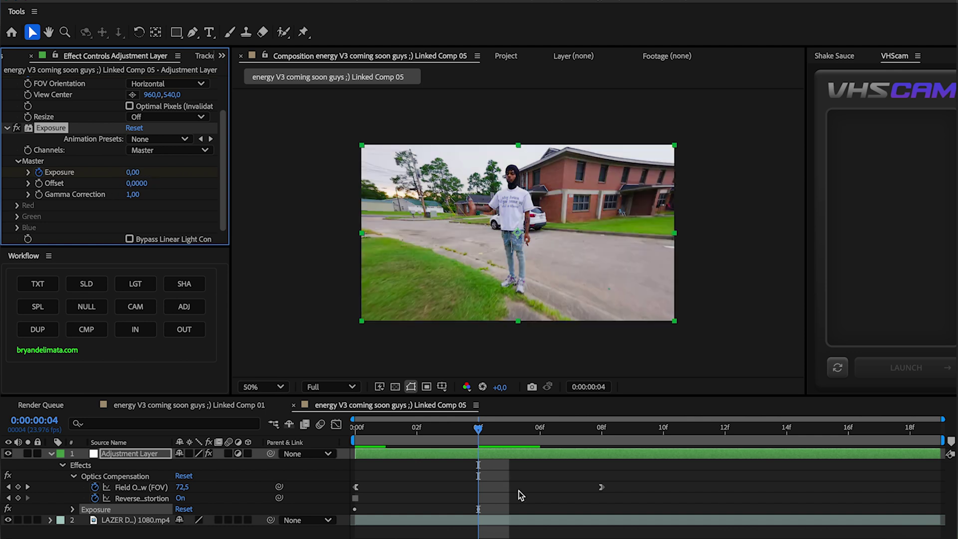
pyautogui.press('u')
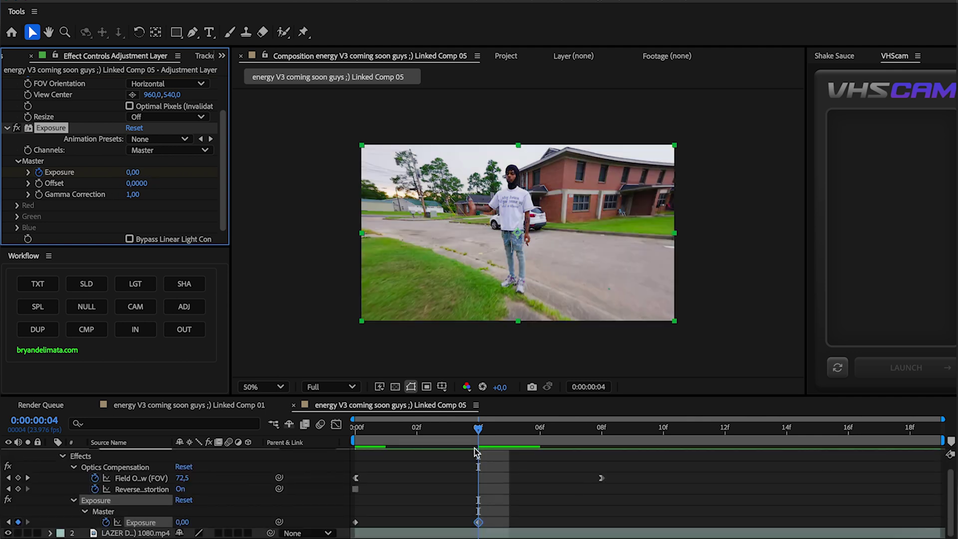
# Apply Easy Ease to both Exposure keyframes and play back the flash
pyautogui.press('space')
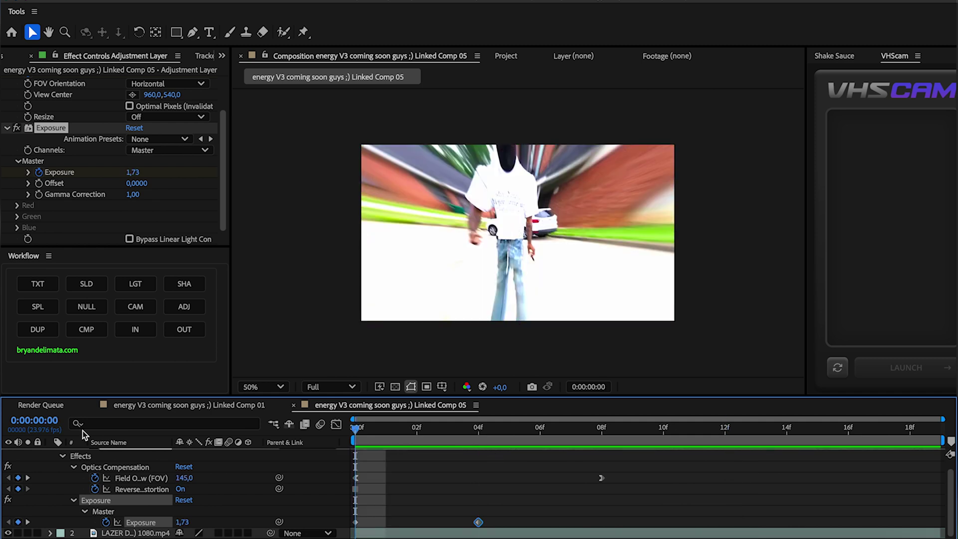
pyautogui.press('space')
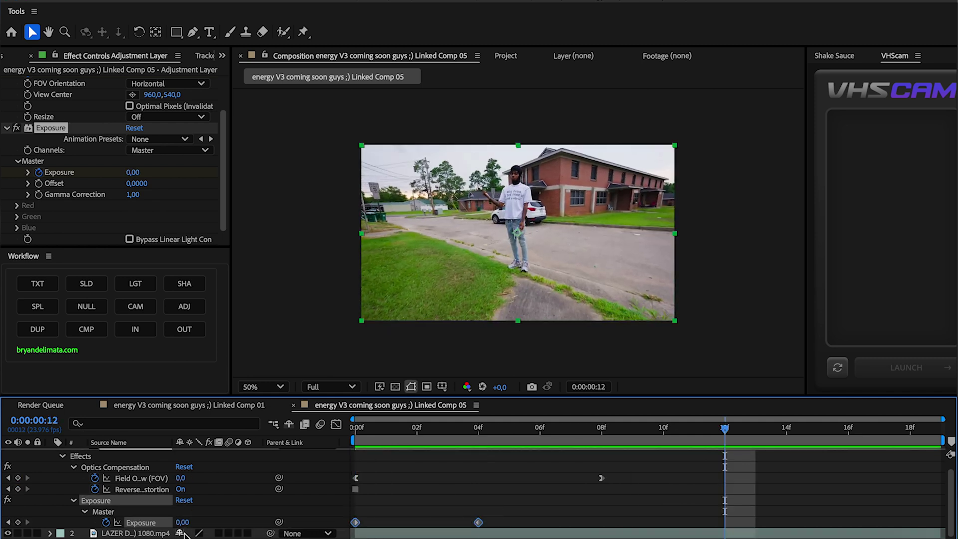
pyautogui.press('F9')
pyautogui.press('space')
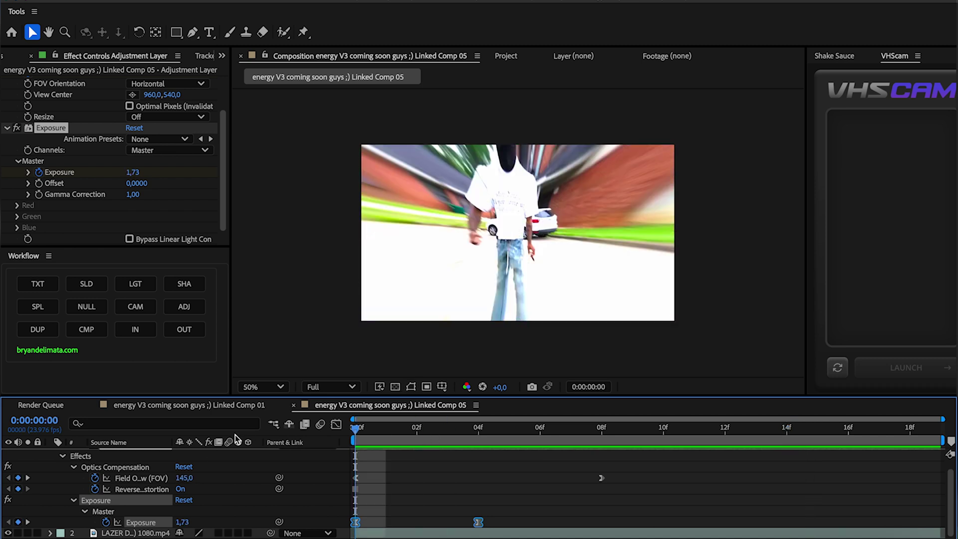
pyautogui.click(361, 427)
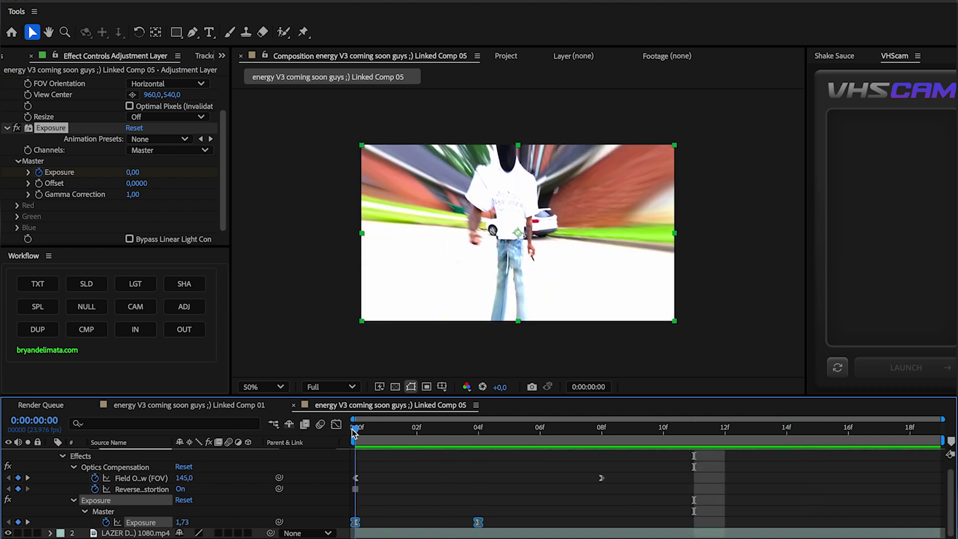
pyautogui.moveTo(361, 432); pyautogui.dragTo(416, 435)
# Apply the CC Scale Wipe effect to the adjustment layer and return to frame 0
pyautogui.hotkey('ctrl', 'space')
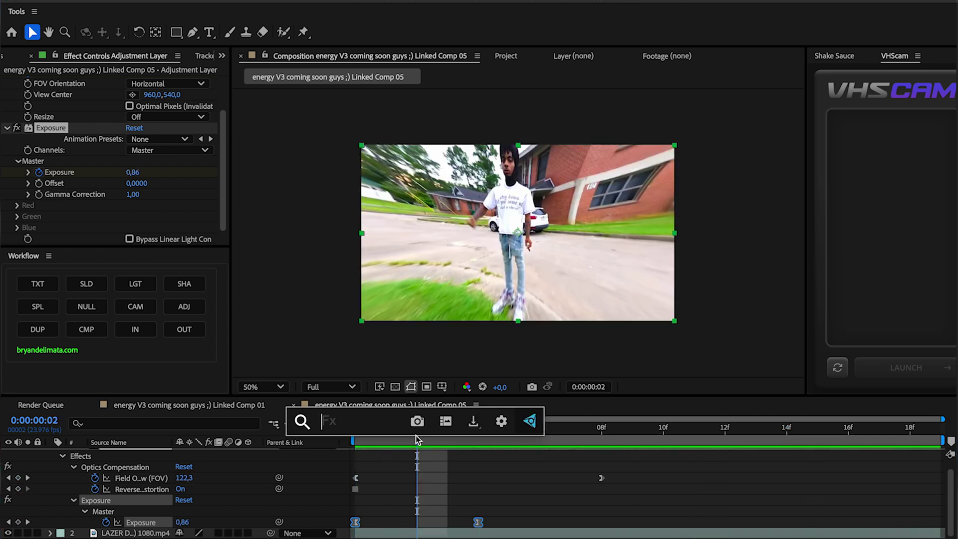
pyautogui.write('cc sc')
pyautogui.press('Return')
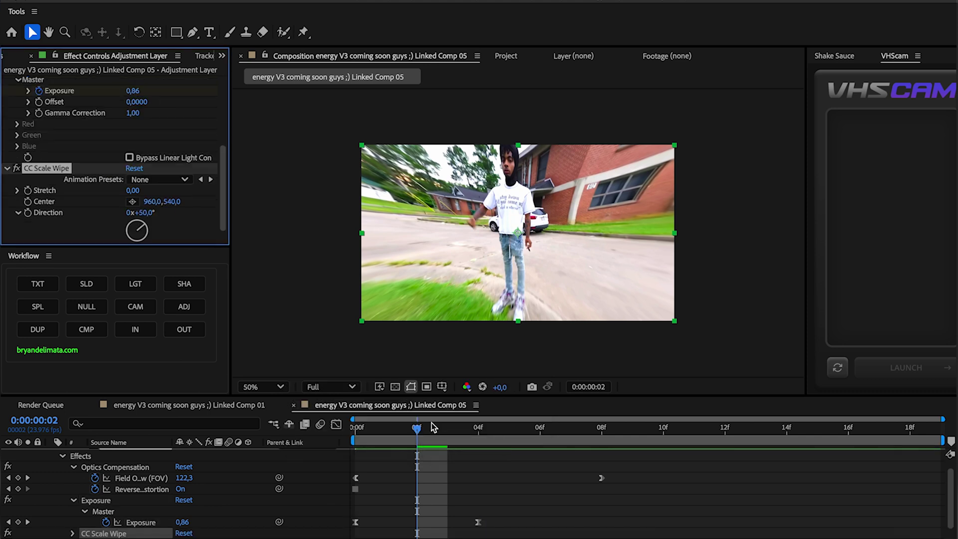
pyautogui.moveTo(432, 428); pyautogui.dragTo(288, 435)
# Set the CC Scale Wipe Direction to 0° and keyframe its Stretch at 10 on frame 0
pyautogui.moveTo(135, 192); pyautogui.dragTo(170, 191)
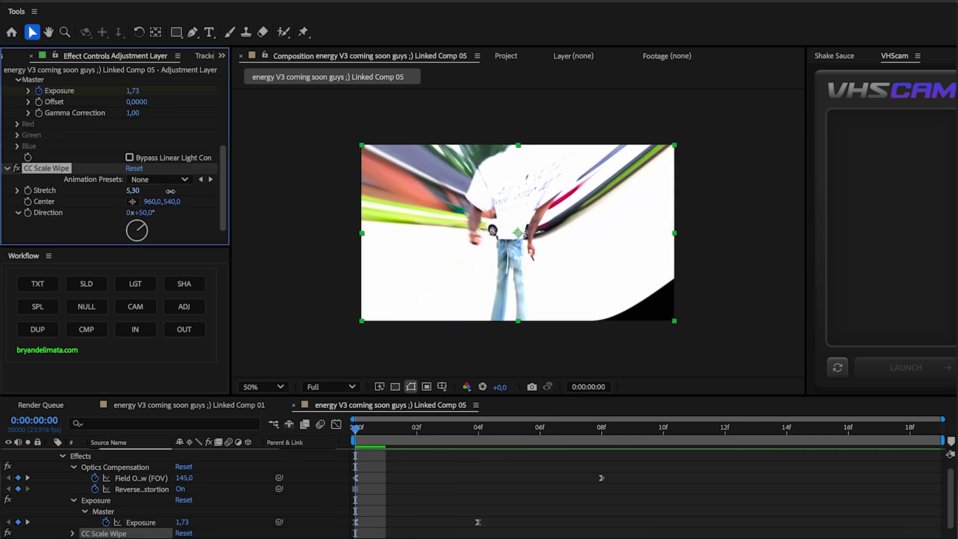
pyautogui.click(146, 213)
pyautogui.write('0')
pyautogui.press('Return')
pyautogui.moveTo(132, 192); pyautogui.dragTo(165, 195)
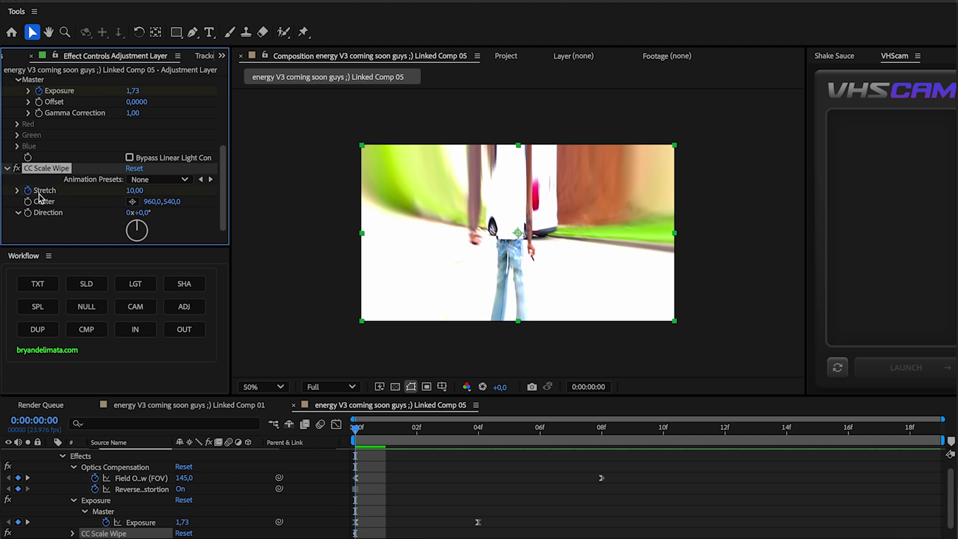
pyautogui.scroll(-1, 464, 492)
# Reveal the layer's keyframes and set the CC Scale Wipe Stretch to 0 on frame 1
pyautogui.press('u')
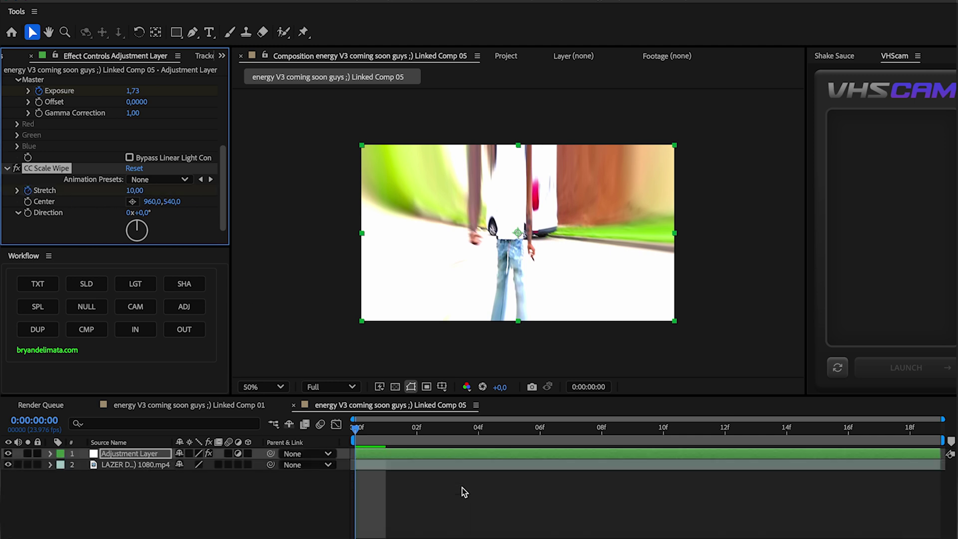
pyautogui.press('u')
pyautogui.press('pagedown')
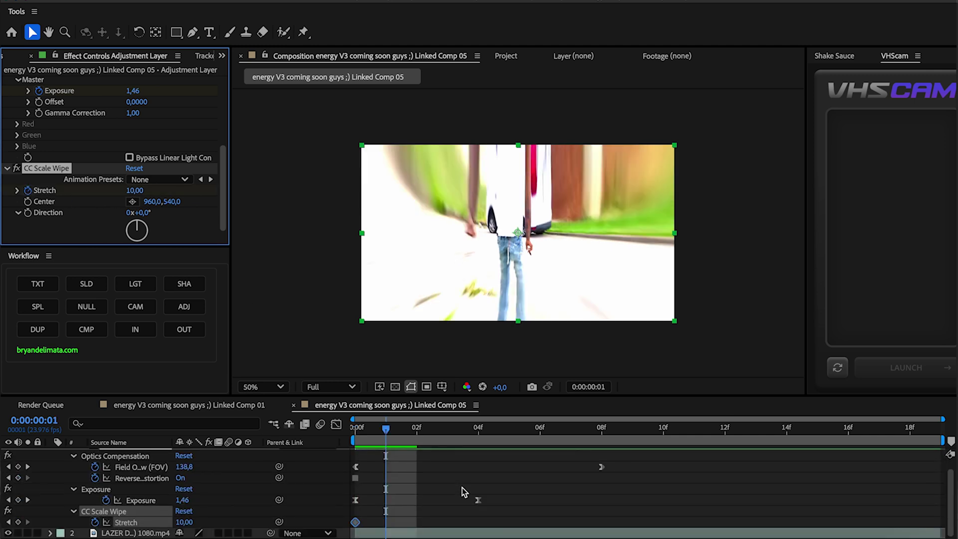
pyautogui.click(139, 190)
pyautogui.write('0')
# Preview the stretch effect and move the second Stretch keyframe from frame 1 to frame 2
pyautogui.moveTo(359, 432); pyautogui.dragTo(325, 434)
pyautogui.press('space')
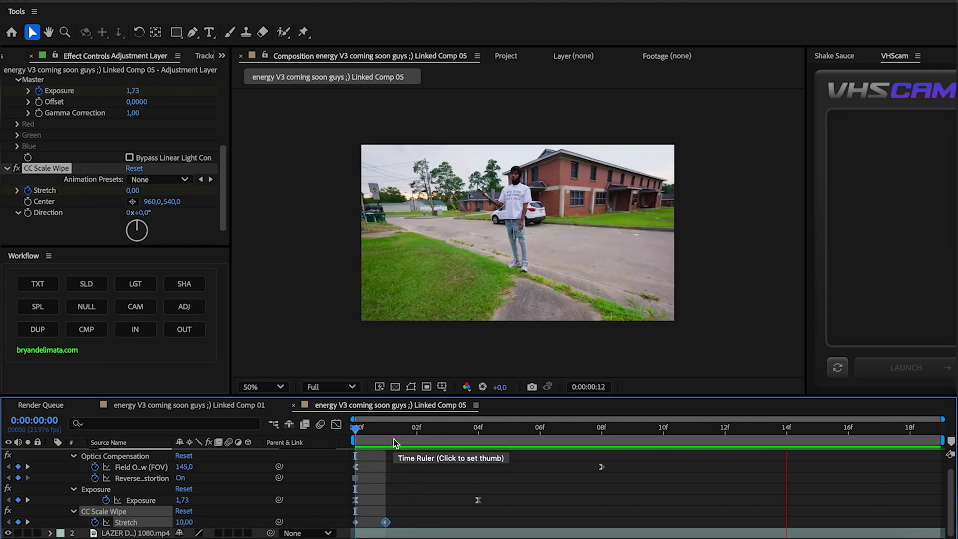
pyautogui.press('space')
pyautogui.moveTo(387, 522); pyautogui.dragTo(417, 522)
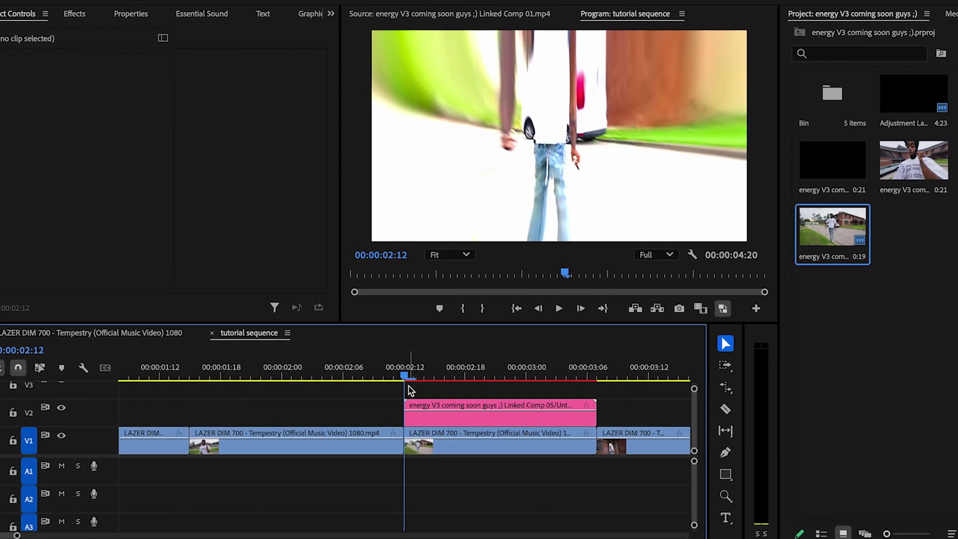
# In Premiere Pro, place an adjustment layer on V2 at 00:00:03:07 and apply the Transform effect to it
pyautogui.moveTo(409, 390); pyautogui.dragTo(443, 377)
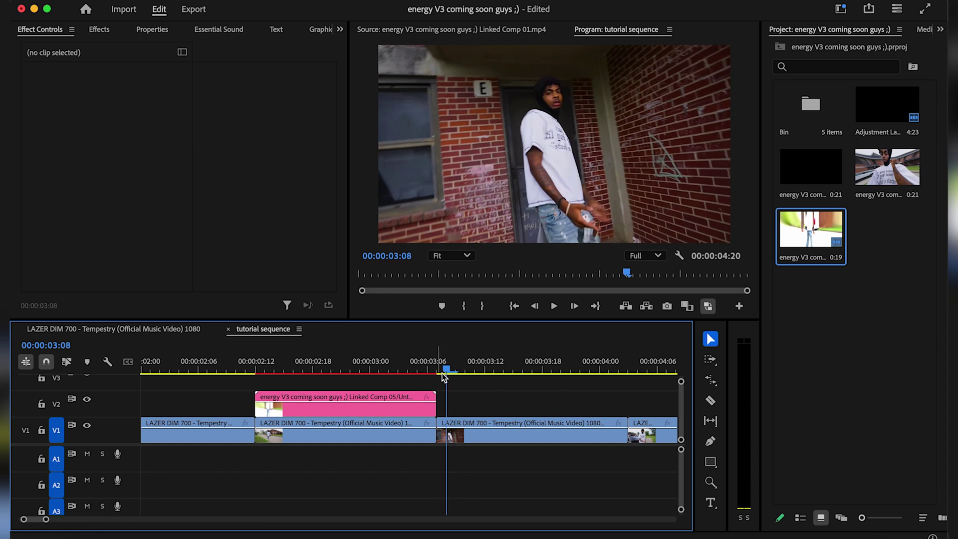
pyautogui.moveTo(907, 137); pyautogui.dragTo(441, 399)
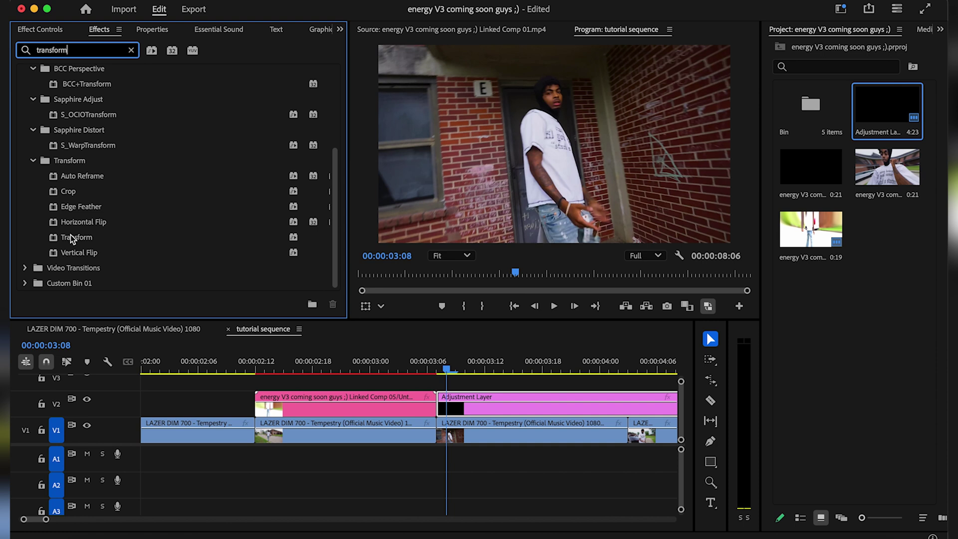
pyautogui.moveTo(76, 237); pyautogui.dragTo(516, 398)
pyautogui.press('Left')
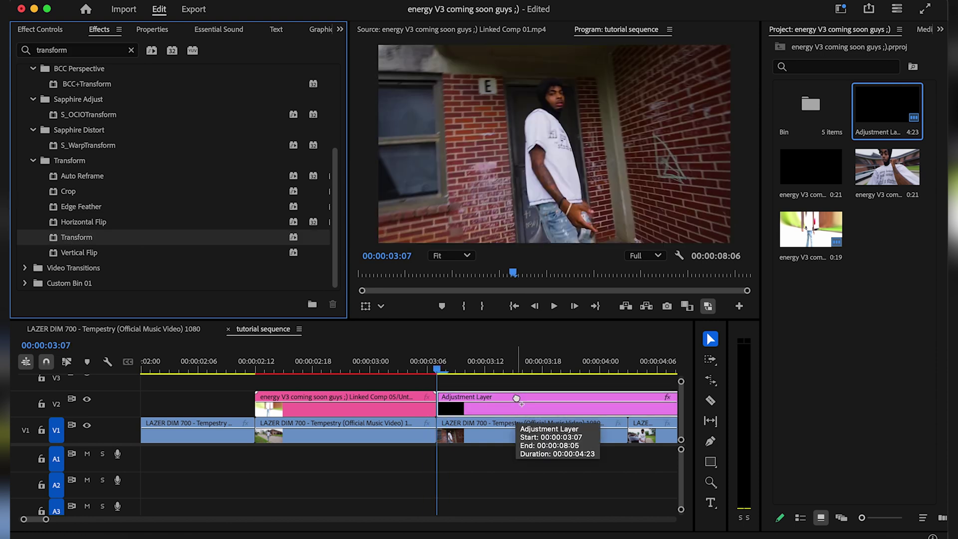
# Turn off Use Composition's Shutter Angle in the Transform effect and set Shutter Angle to 180
pyautogui.click(50, 29)
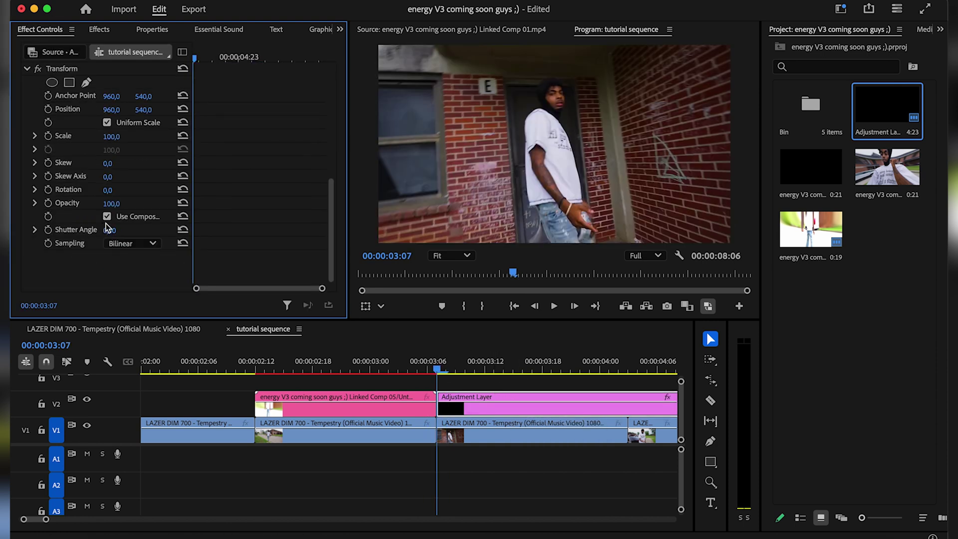
pyautogui.click(121, 227)
pyautogui.press('Return')
# Set the Transform Scale to 160 and keyframe it at 00:00:03:07
pyautogui.click(120, 134)
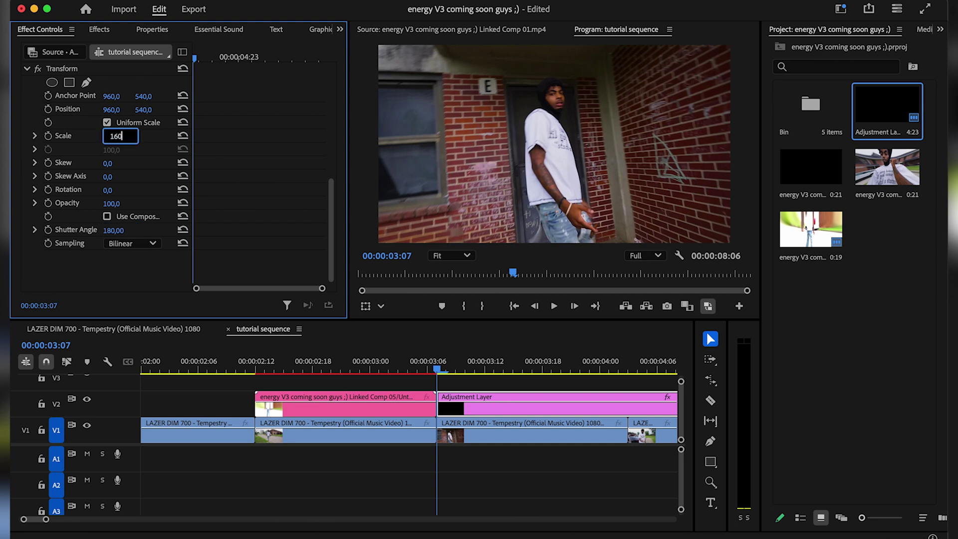
pyautogui.write('160')
pyautogui.press('Return')
pyautogui.click(48, 137)
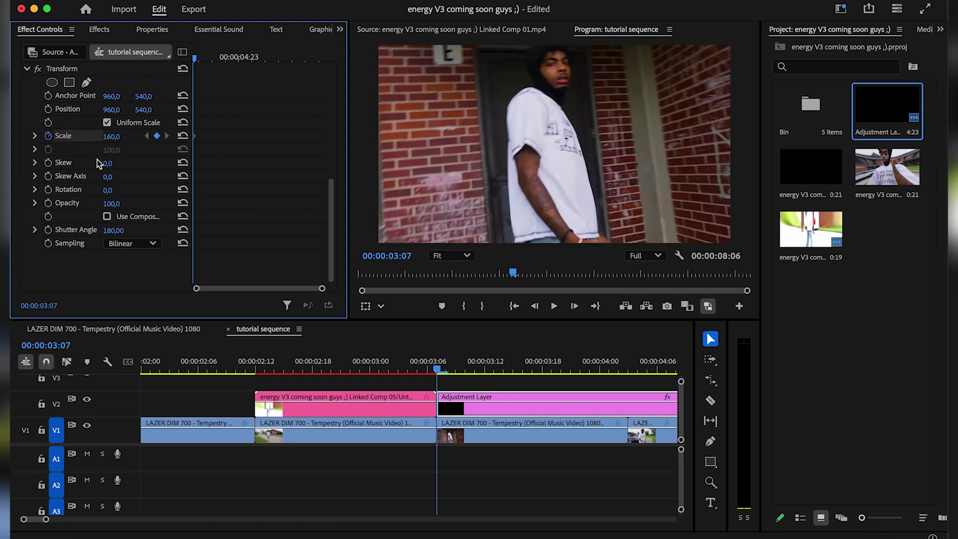
# Reset the Transform Scale at 00:00:03:12 and play back the zoom from just before the cut
pyautogui.hotkey('shift', 'Right')
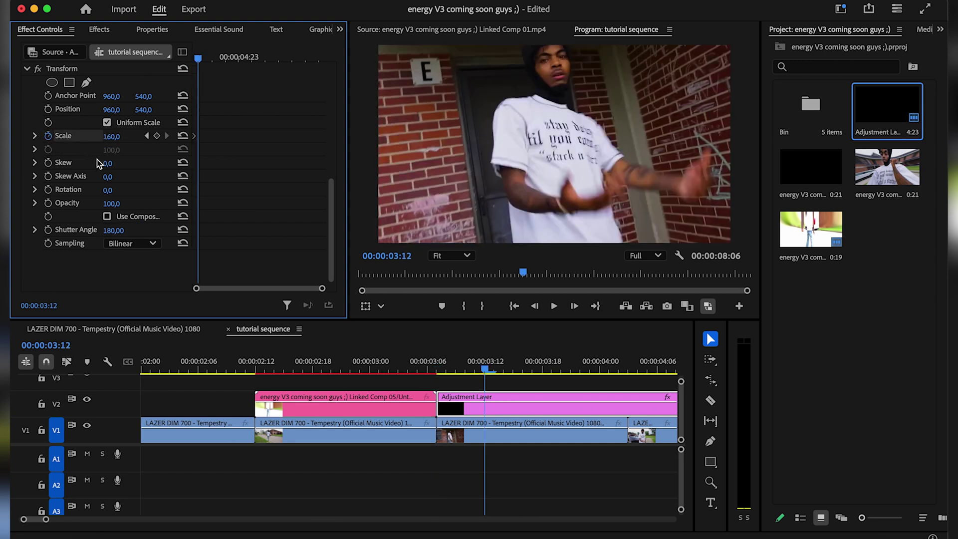
pyautogui.click(183, 136)
pyautogui.click(417, 359)
pyautogui.press('space')
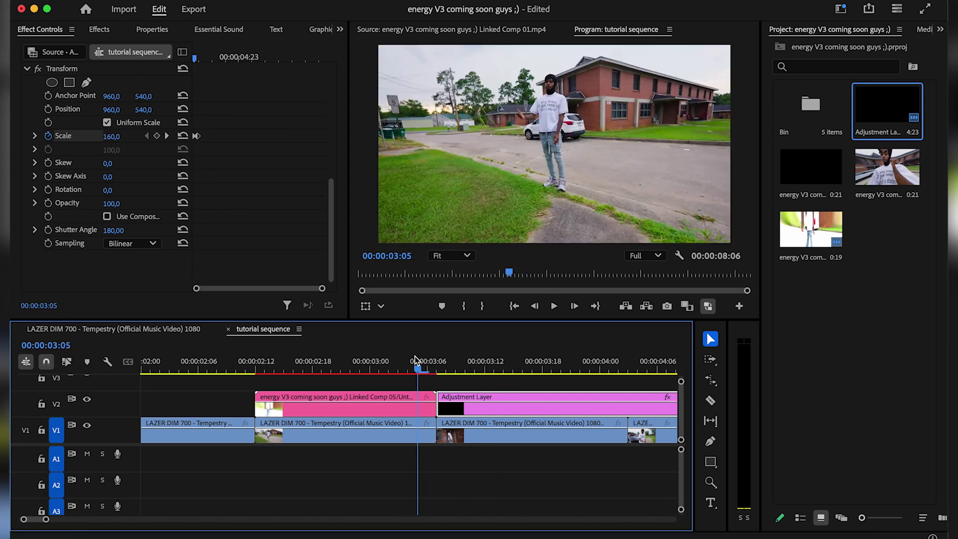
# Set the Scale keyframe at 00:00:03:07 to 203 and replay the zoom transition
pyautogui.click(437, 356)
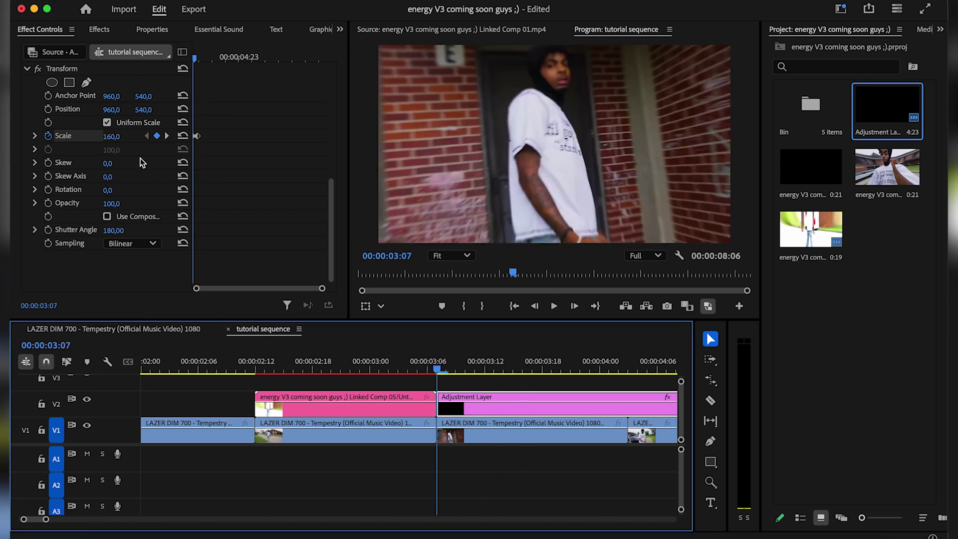
pyautogui.moveTo(117, 142); pyautogui.dragTo(121, 138)
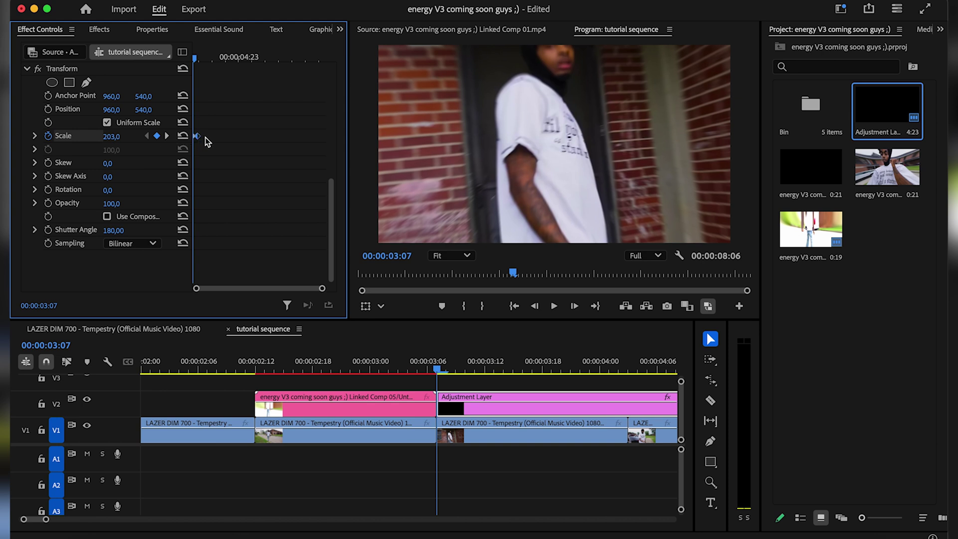
pyautogui.click(408, 361)
pyautogui.press('space')
pyautogui.click(407, 364)
pyautogui.press('space')
pyautogui.click(406, 363)
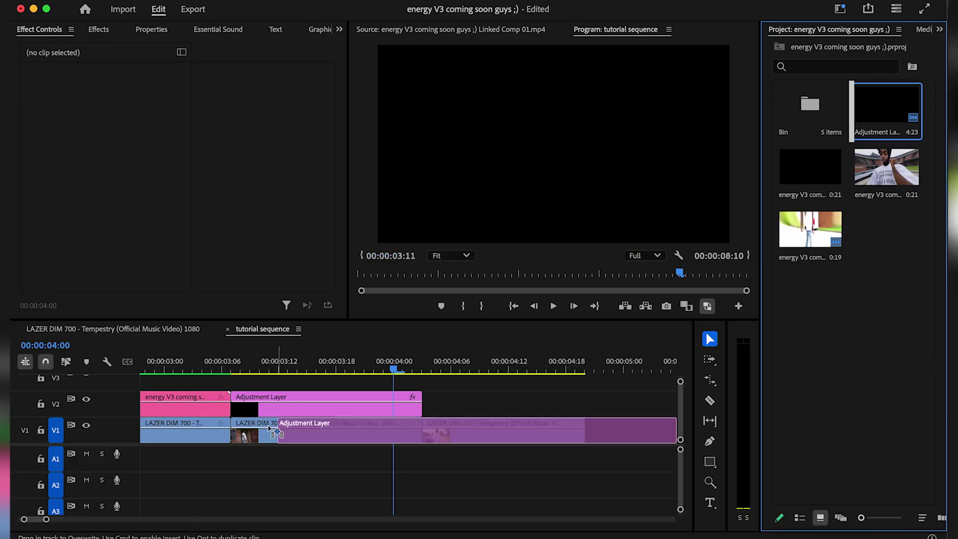
# Place the adjustment layer on V3 over the second cut and trim it to span 00:00:04:00 to 00:00:04:06
pyautogui.moveTo(272, 430); pyautogui.dragTo(397, 382)
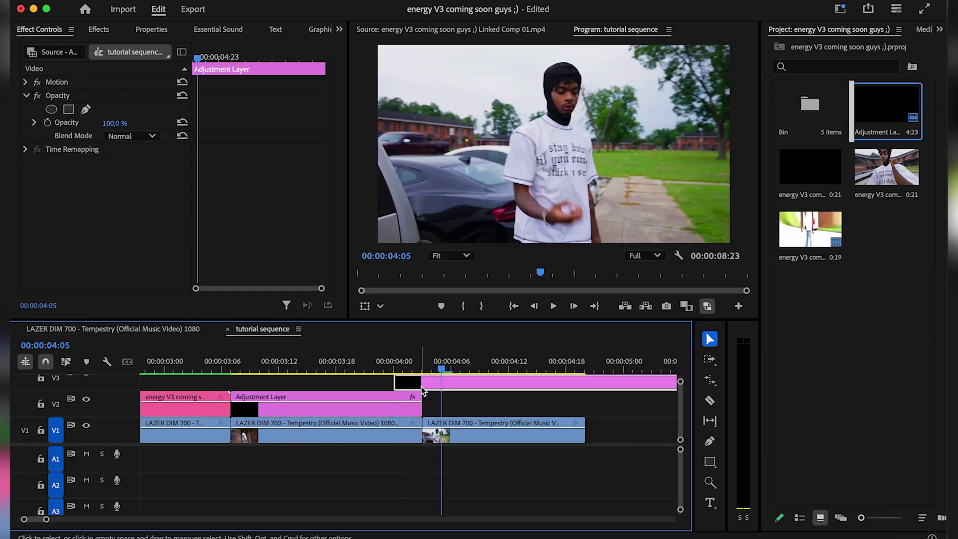
pyautogui.press('Right')
pyautogui.press('super+k')
# Find the Transform effect, apply it to the new adjustment layer on V3 and show its effect settings
pyautogui.write('transo')
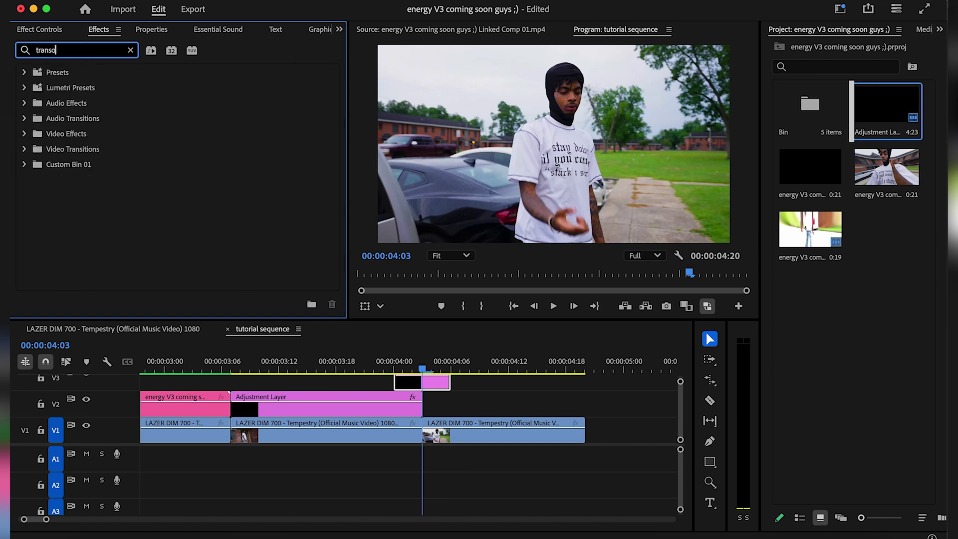
pyautogui.press('BackSpace')
pyautogui.write('fo')
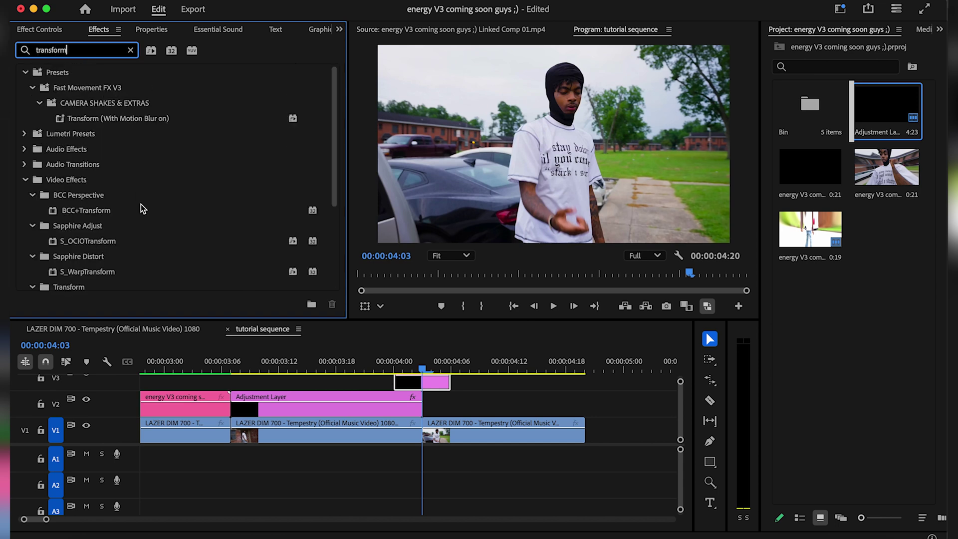
pyautogui.scroll(-5, 115, 219)
pyautogui.moveTo(85, 237); pyautogui.dragTo(422, 391)
pyautogui.click(53, 36)
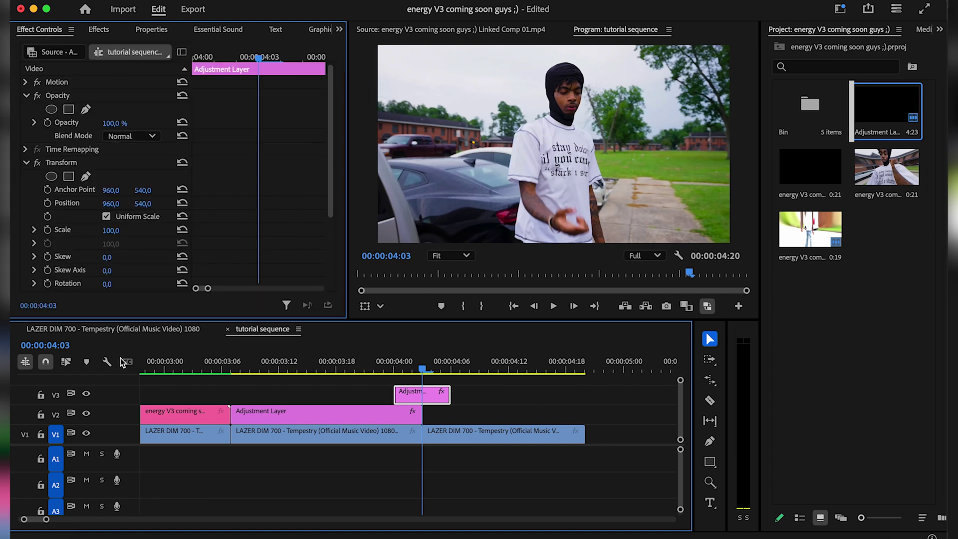
# Turn off Use Composition's Shutter Angle in the new layer's Transform effect and set Shutter Angle to 180
pyautogui.scroll(-4, 100, 264)
pyautogui.click(106, 216)
pyautogui.click(116, 230)
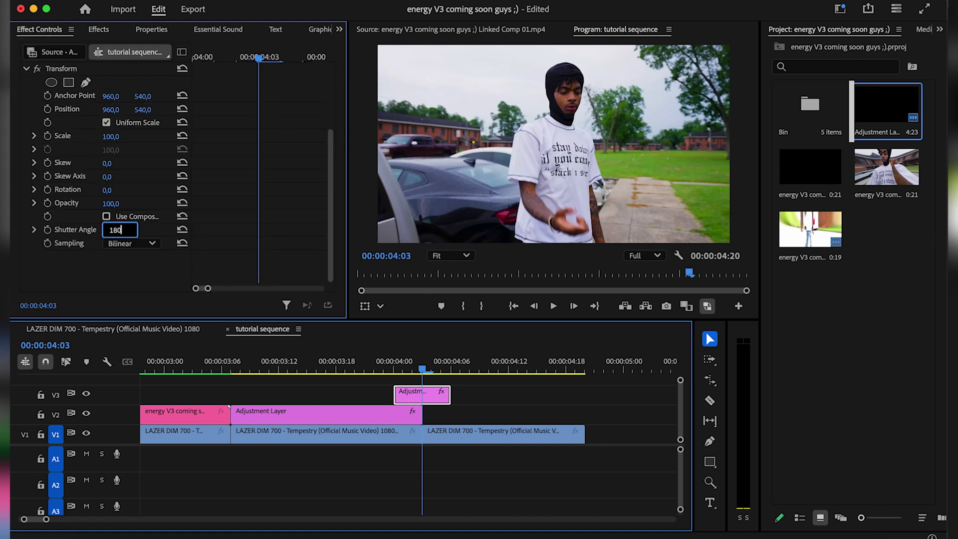
pyautogui.write('180')
pyautogui.press('Tab')
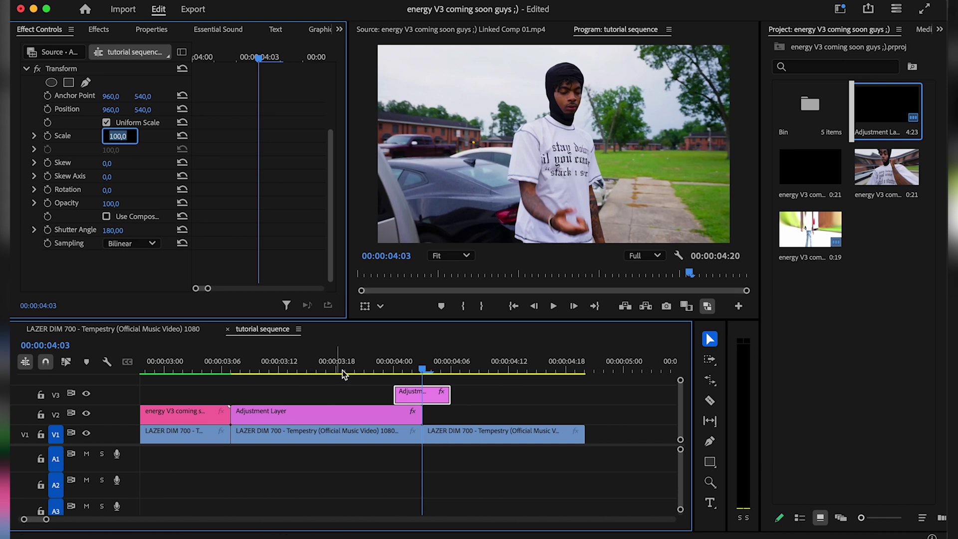
# Set the new layer's Transform Scale to 150 and keyframe it at the cut, 00:00:04:03
pyautogui.write('150')
pyautogui.press('Return')
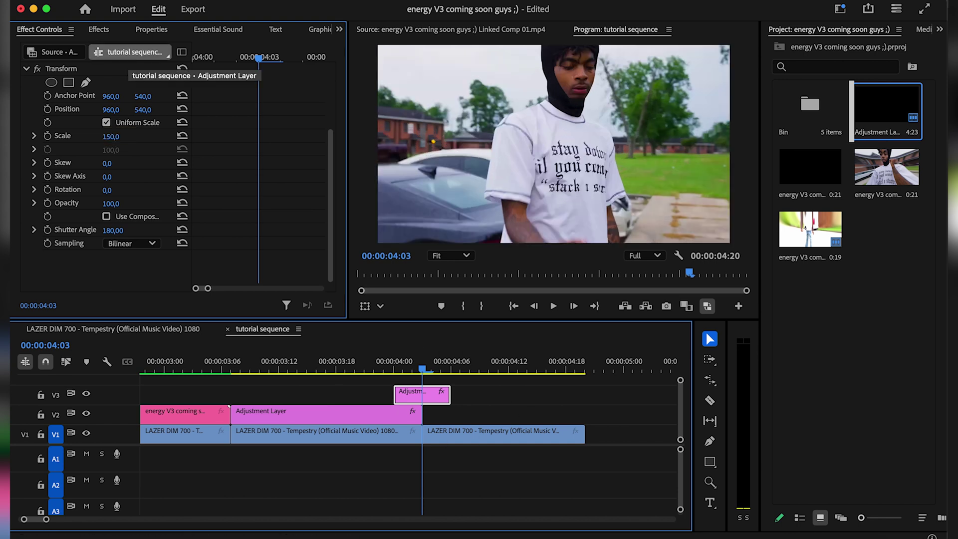
pyautogui.click(47, 135)
# Reset the Transform Scale at the layer's start, 00:00:04:00, and at its end, 00:00:04:06
pyautogui.press('Up')
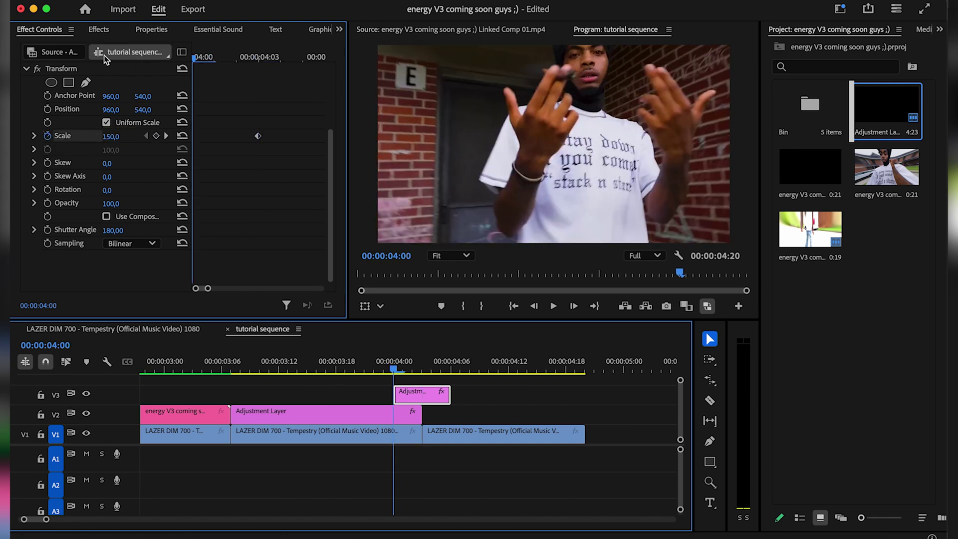
pyautogui.click(182, 136)
pyautogui.press('Down')
pyautogui.click(182, 135)
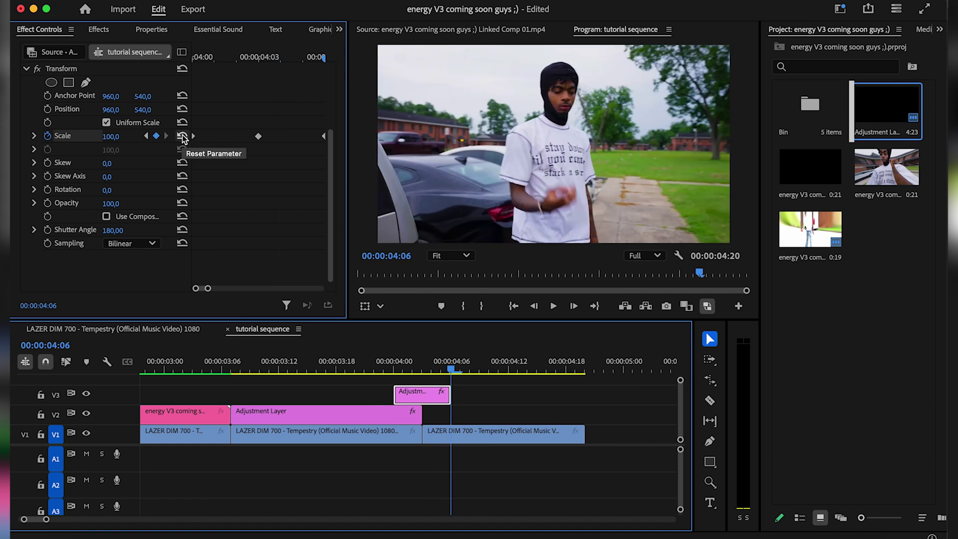
# Keyframe the Transform Position at 00:00:04:00, shift it slightly on the next frame, and move it to 958, 529 at 00:00:04:02
pyautogui.press('Up')
pyautogui.press('Down')
pyautogui.press('Up')
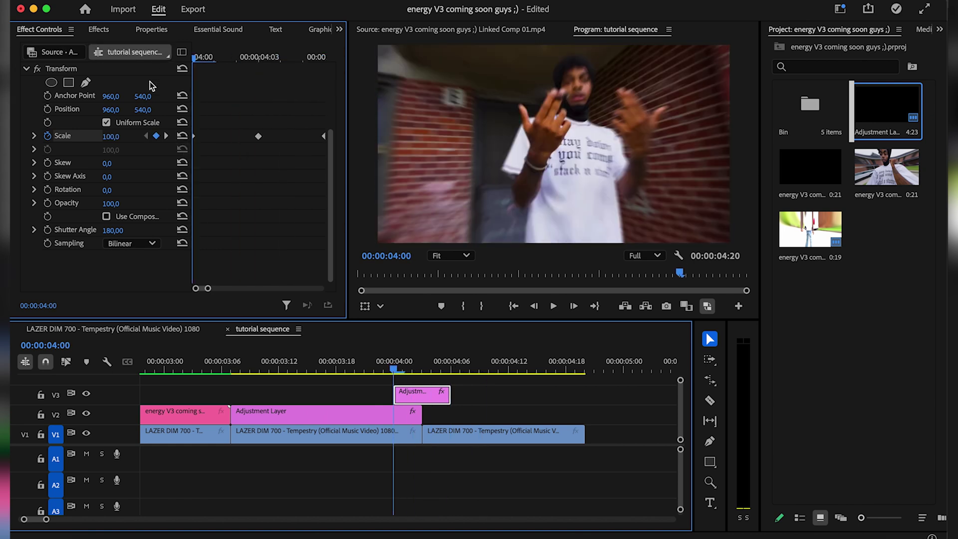
pyautogui.click(47, 109)
pyautogui.press('Right')
pyautogui.moveTo(107, 109)
pyautogui.mouseDown()
pyautogui.moveTo(146, 109)
pyautogui.moveTo(104, 109)
pyautogui.moveTo(118, 110)
pyautogui.mouseUp()
pyautogui.press('Right')
pyautogui.press('Right')
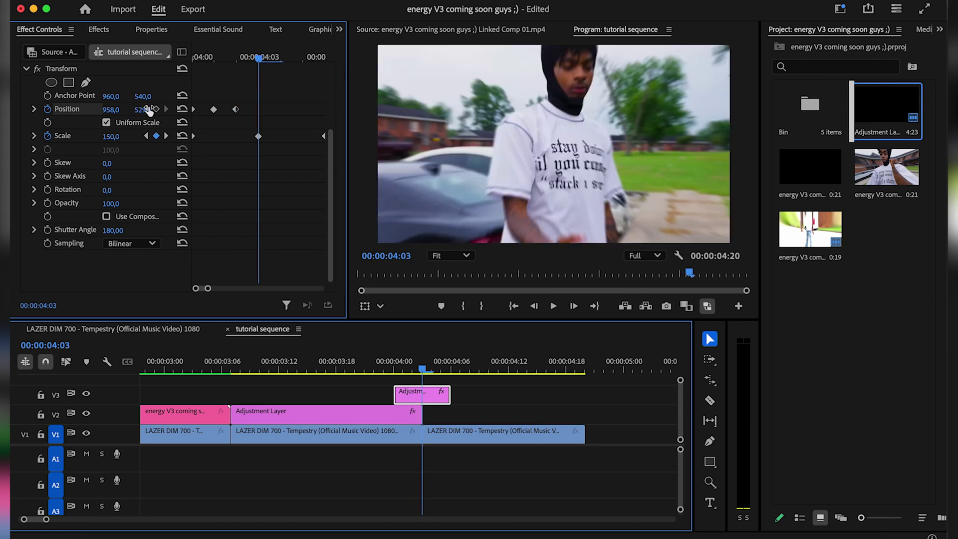
# Keyframe Position frame by frame: 937, 554 at 04:03; 889, 554 at 04:04; 889, 579 at 04:05; 908, 560 at 04:06
pyautogui.moveTo(116, 111); pyautogui.dragTo(154, 110)
pyautogui.press('Right')
pyautogui.press('Right')
pyautogui.press('Right')
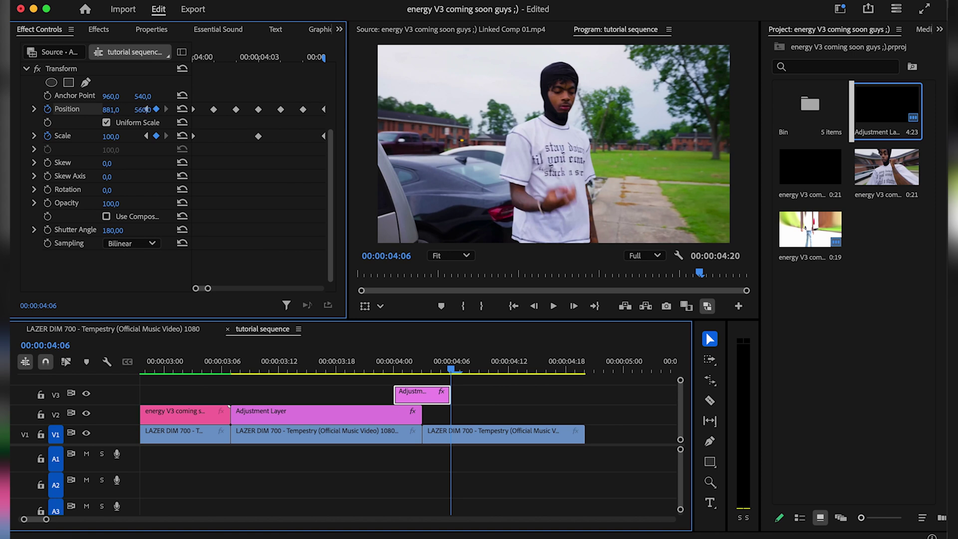
# Play back the shaking zoom from before the second cut and scrub through its frames
pyautogui.moveTo(380, 358); pyautogui.dragTo(337, 339)
pyautogui.press('space')
pyautogui.click(354, 367)
pyautogui.press('space')
pyautogui.press('space')
pyautogui.moveTo(352, 377); pyautogui.dragTo(412, 376)
pyautogui.click(396, 370)
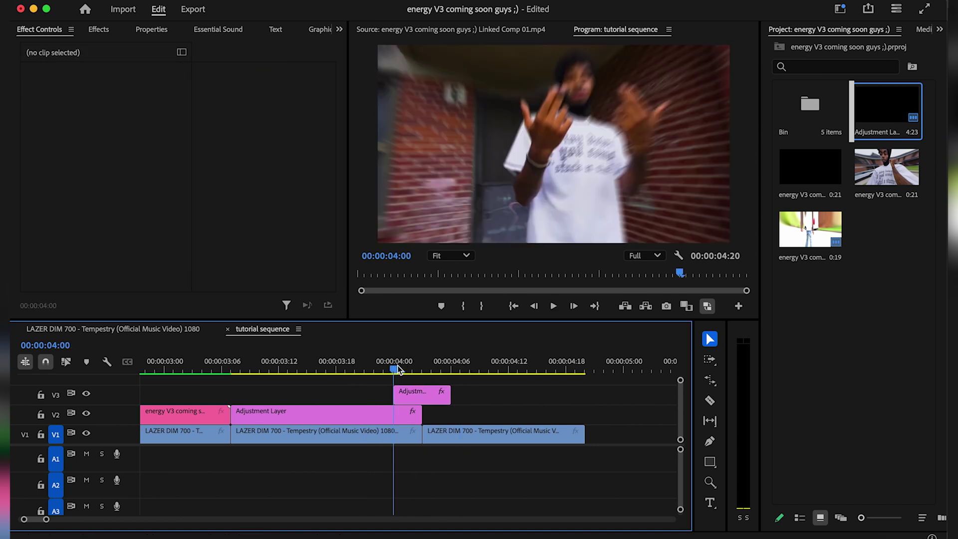
# Apply Ease In temporal interpolation to all Position and Scale keyframes of the V3 adjustment layer and replay the transition
pyautogui.click(405, 394)
pyautogui.moveTo(199, 177); pyautogui.dragTo(327, 276)
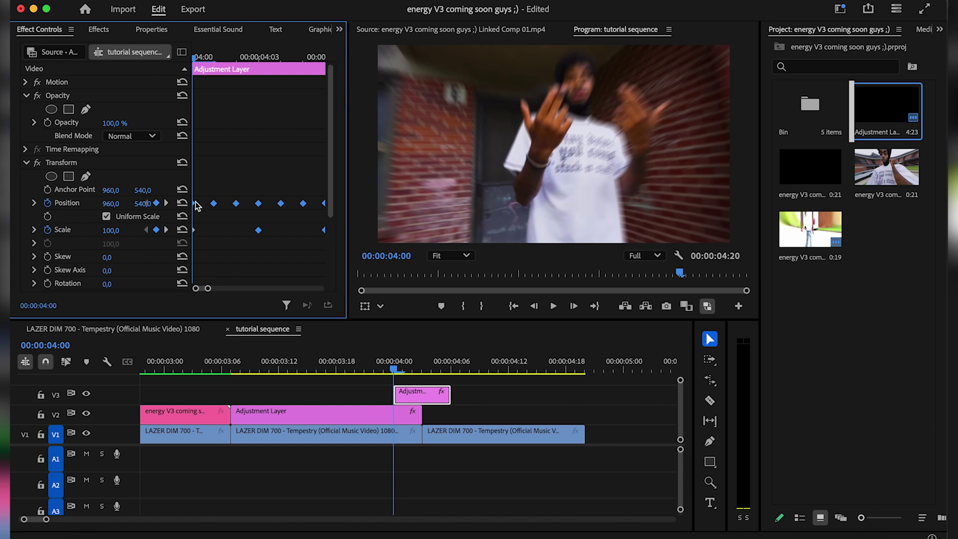
pyautogui.rightClick(215, 204)
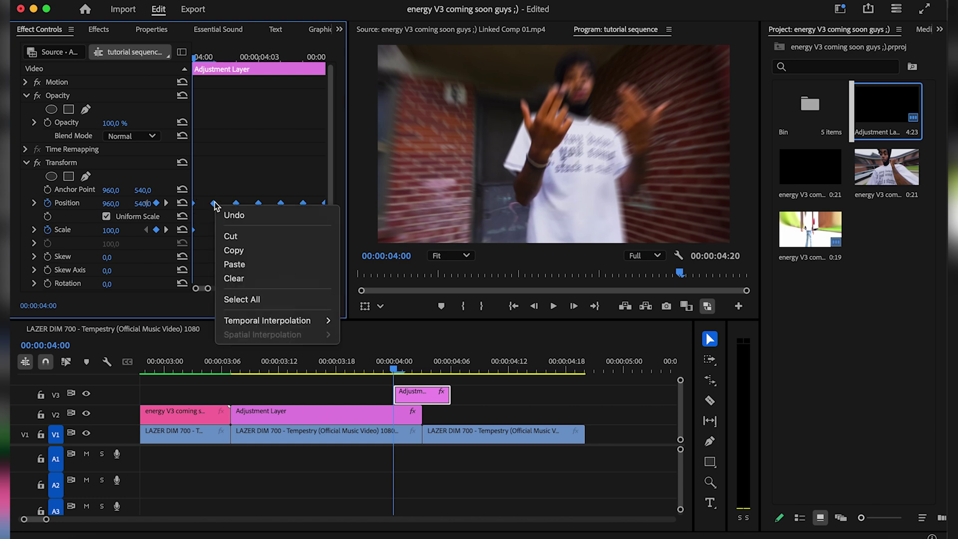
pyautogui.moveTo(248, 320)
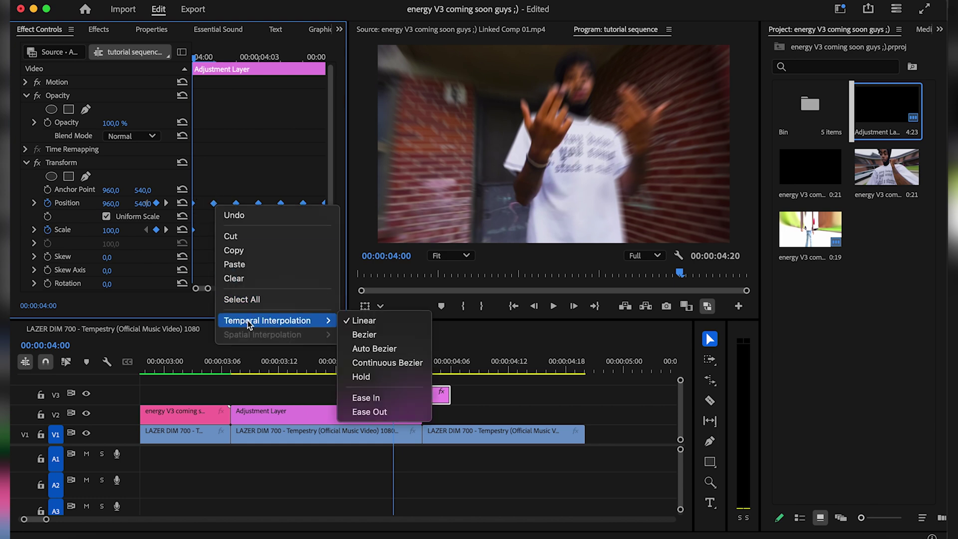
pyautogui.click(362, 394)
pyautogui.click(348, 360)
pyautogui.press('space')
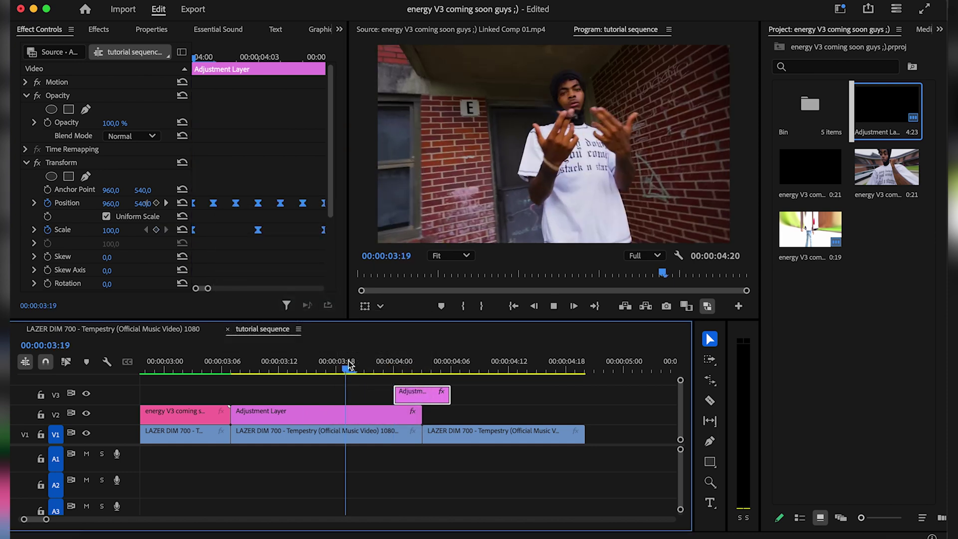
pyautogui.press('space')
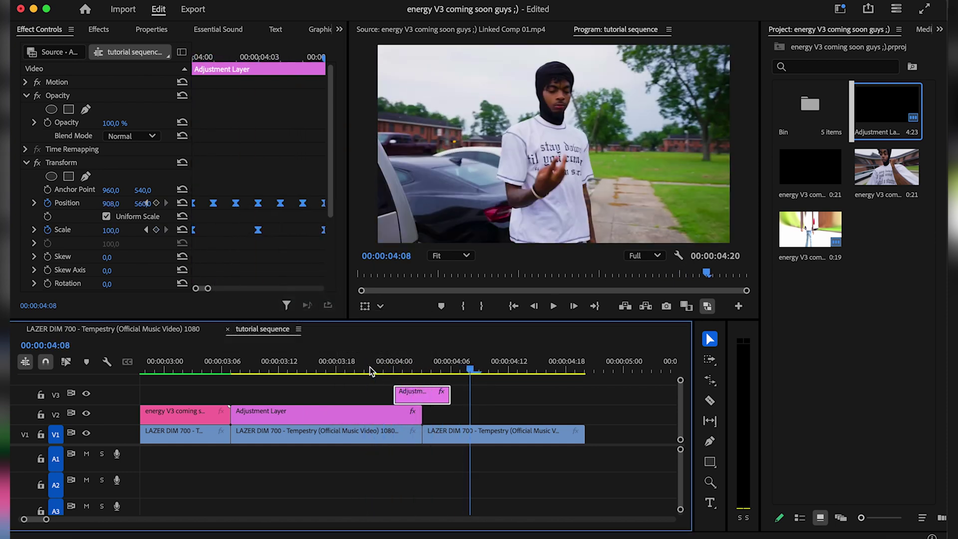
# Keyframe the Transform Rotation at 0 at 00:00:04:00 and set it to 0,2° at 00:00:04:02
pyautogui.scroll(-3, 269, 265)
pyautogui.click(202, 58)
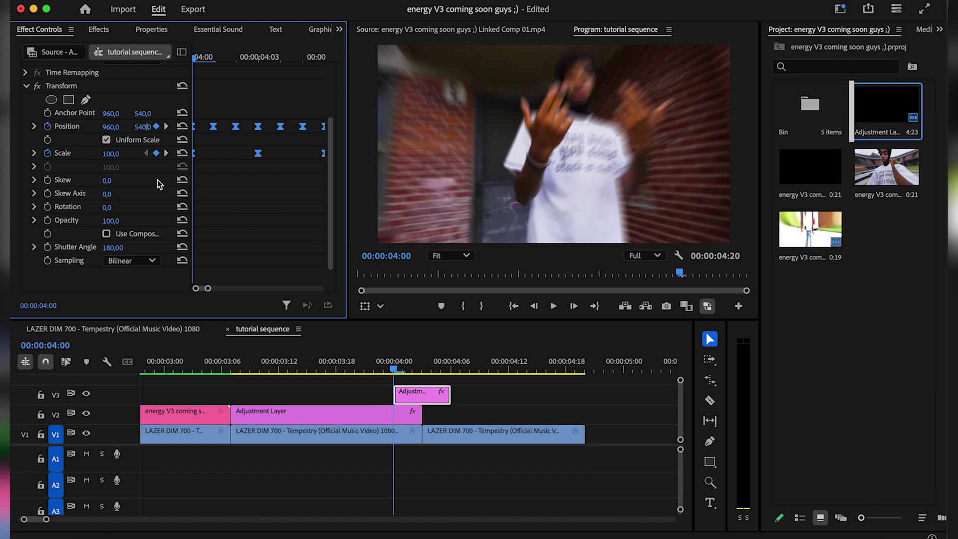
pyautogui.click(48, 207)
pyautogui.press('Right')
pyautogui.press('Right')
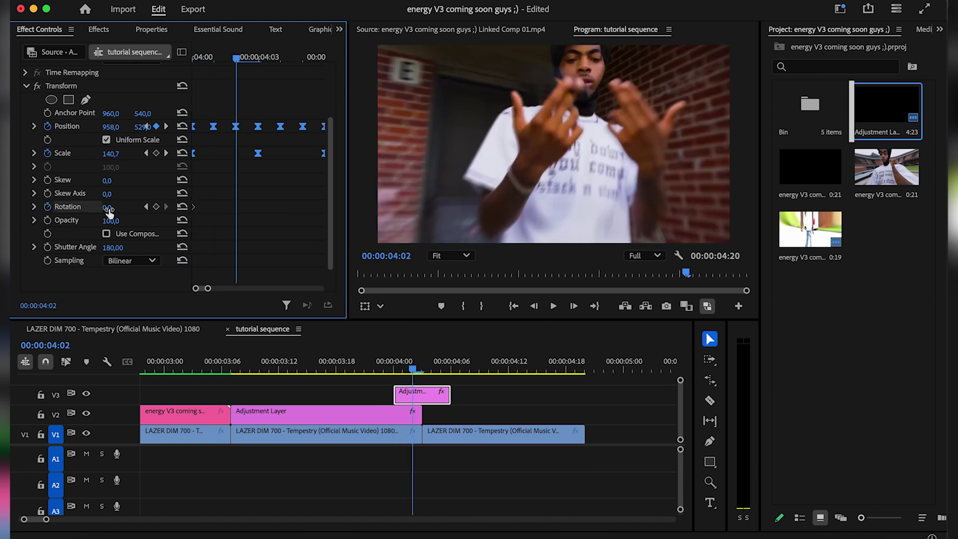
pyautogui.write('0,2')
pyautogui.press('Return')
# Set the Rotation to -0,2° at 00:00:04:03 and to 0,1° at 00:00:04:04
pyautogui.press('Right')
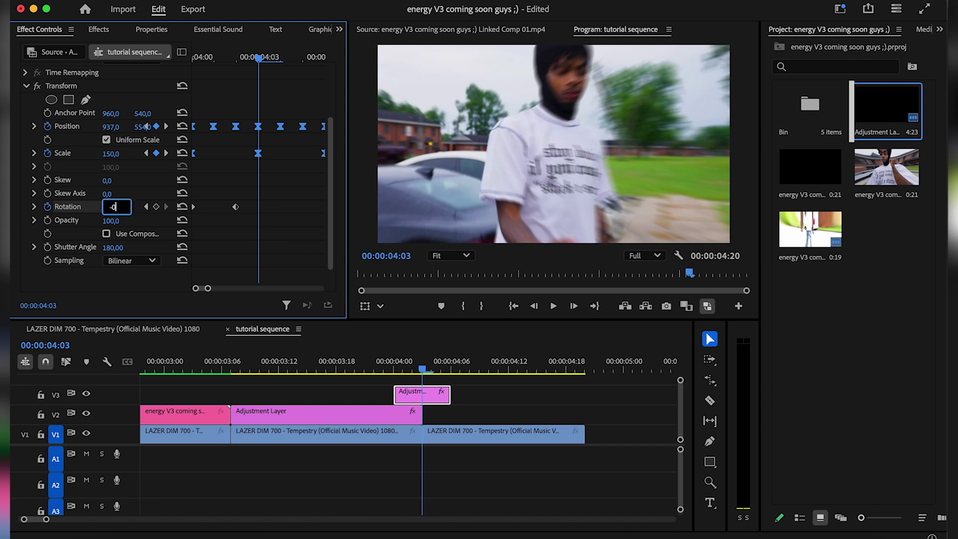
pyautogui.press('Return')
pyautogui.press('Right')
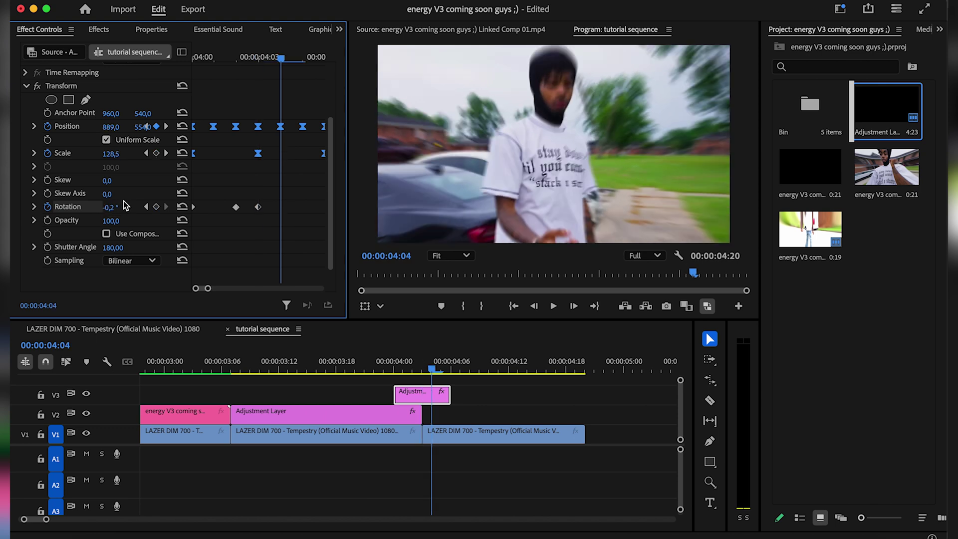
pyautogui.click(116, 206)
pyautogui.write('0,1')
pyautogui.press('Return')
# Repeat the -0,2° Rotation keyframe at 00:00:04:05, reset Rotation at 00:00:04:06, and replay the transition
pyautogui.press('Right')
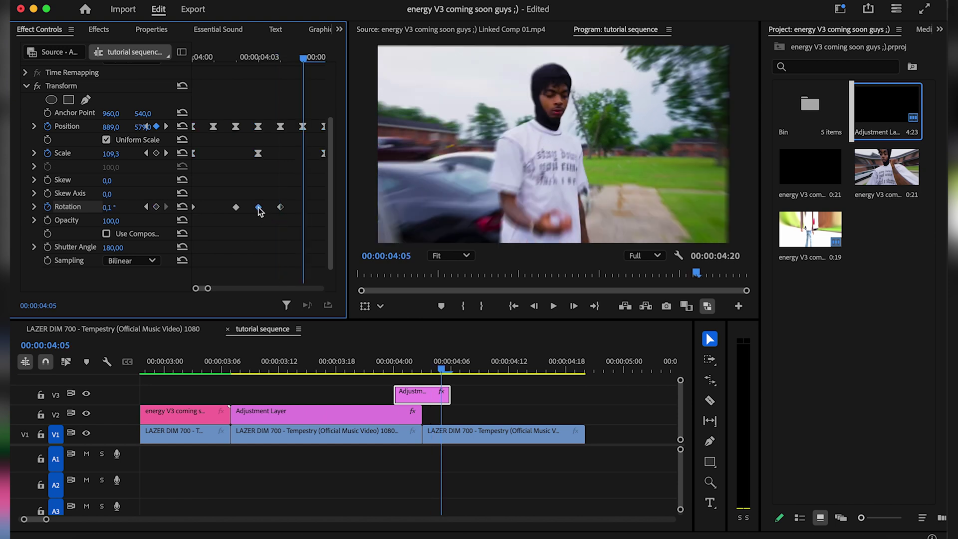
pyautogui.press('Right')
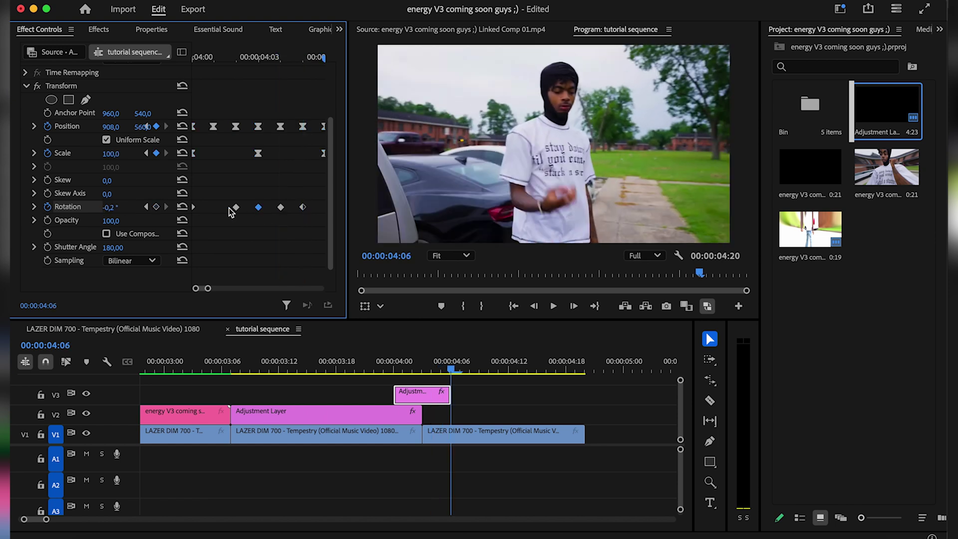
pyautogui.click(181, 207)
pyautogui.press('space')
pyautogui.click(384, 366)
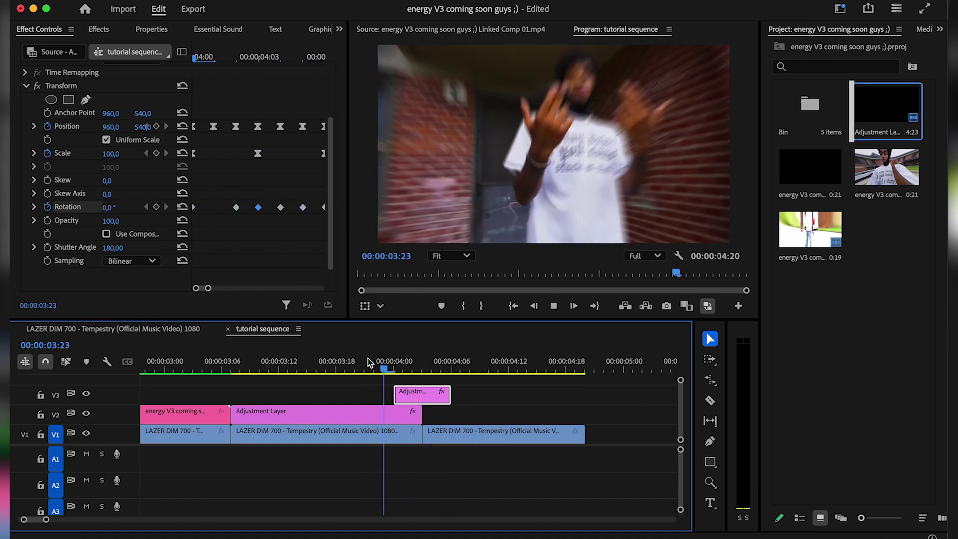
pyautogui.press('space')
# Find the Brightness & Contrast effect and apply it to the V3 adjustment layer
pyautogui.click(122, 31)
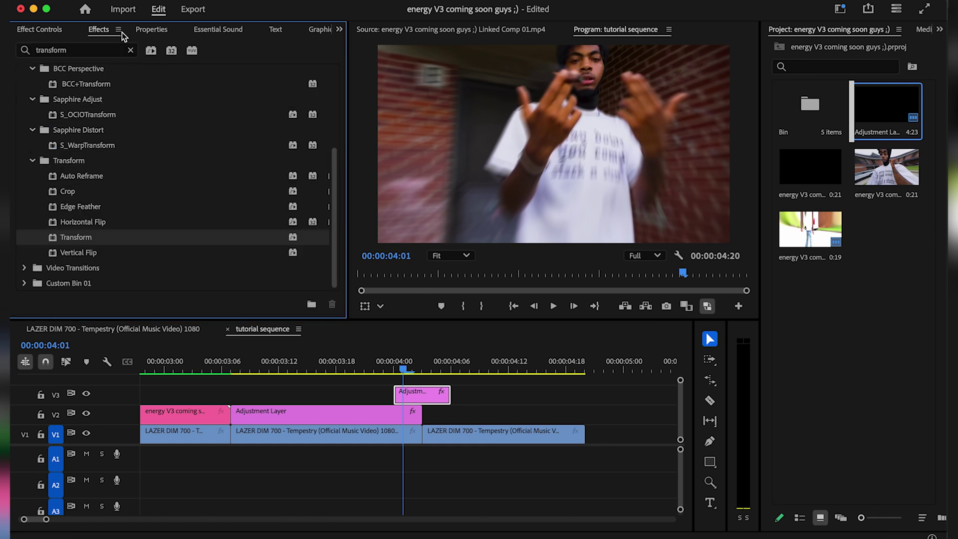
pyautogui.click(83, 50)
pyautogui.write('bright')
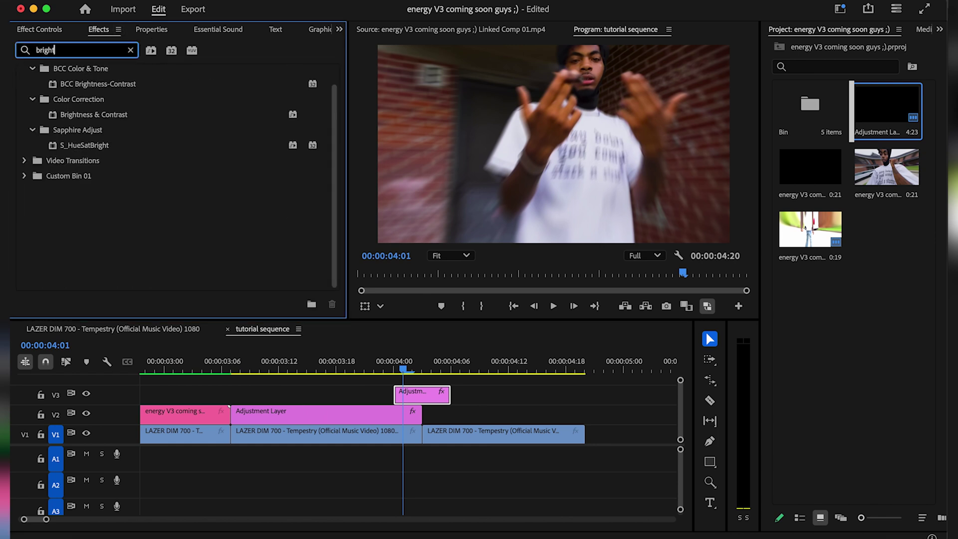
pyautogui.write('nes')
pyautogui.moveTo(73, 243); pyautogui.dragTo(434, 397)
pyautogui.click(39, 29)
# Keyframe Brightness and Contrast at 0 at 00:00:04:00, and set Brightness to 50 and Contrast to 30 at 00:00:04:02
pyautogui.press('Left')
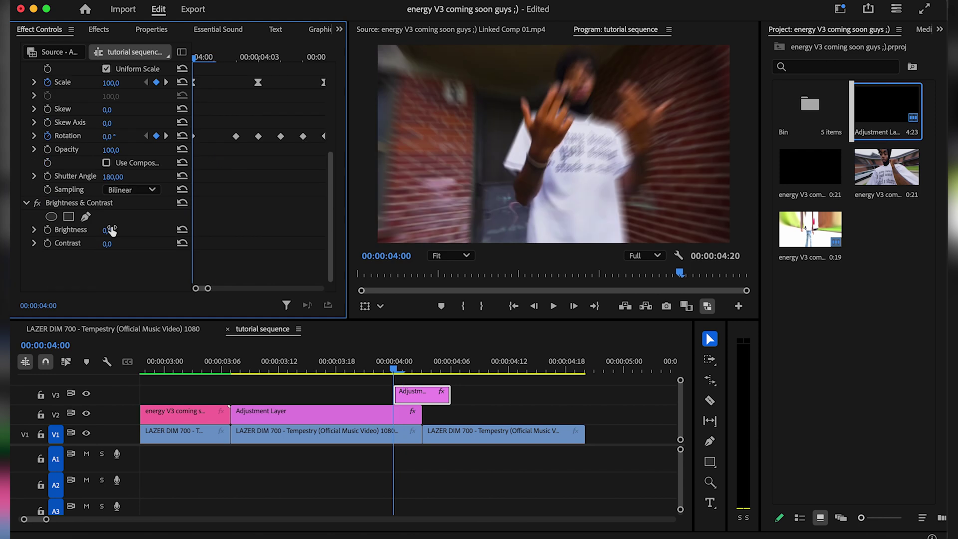
pyautogui.click(48, 230)
pyautogui.click(48, 244)
pyautogui.press('Right')
pyautogui.press('Right')
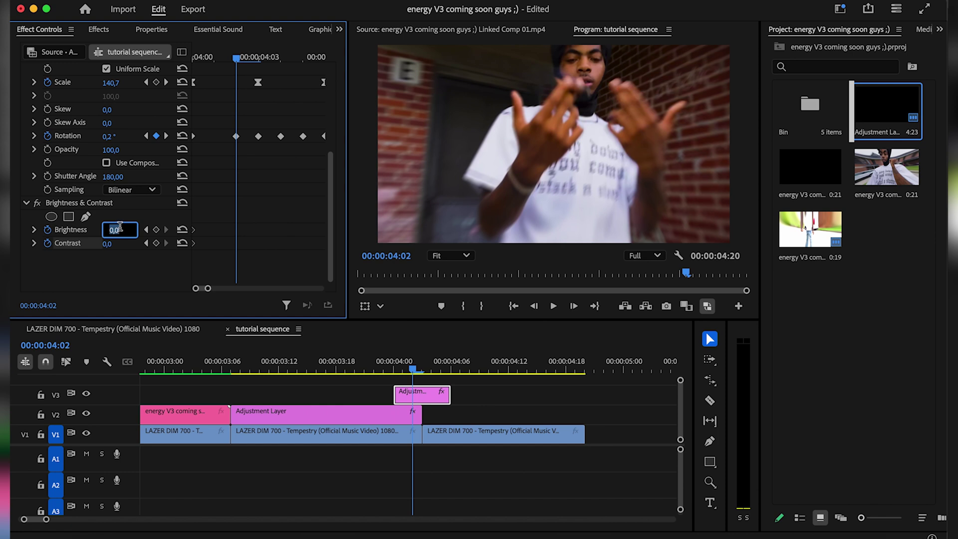
pyautogui.press('Return')
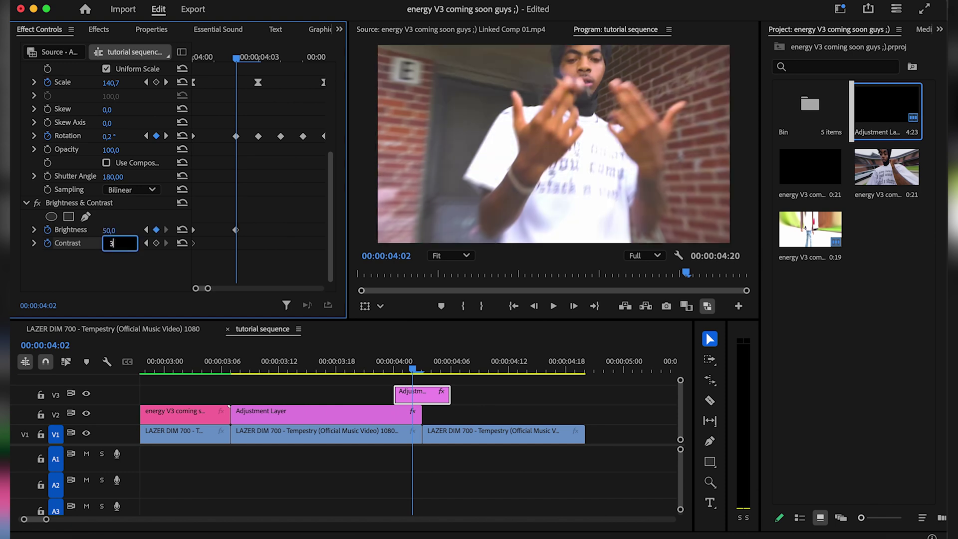
pyautogui.press('Return')
# Reset Brightness and Contrast at 00:00:04:03
pyautogui.press('Right')
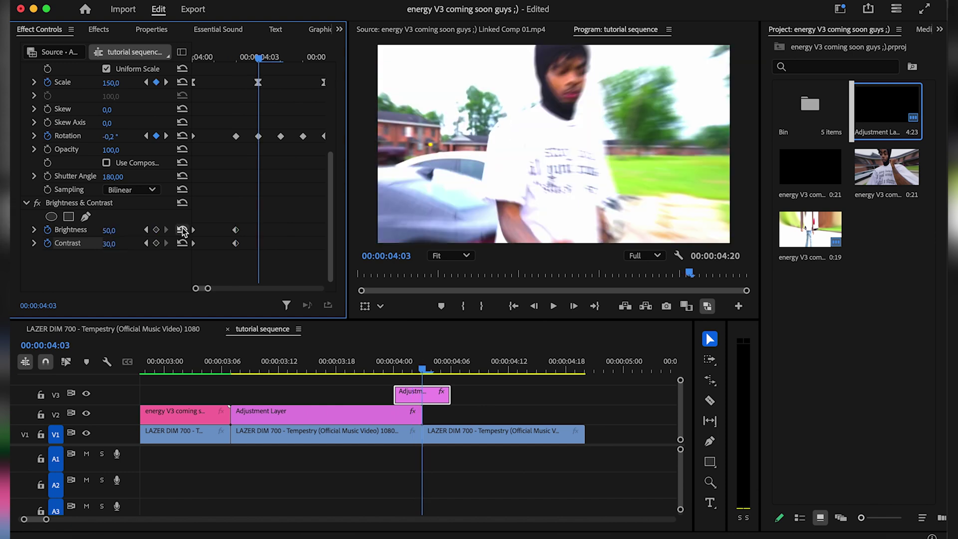
pyautogui.click(183, 230)
pyautogui.click(182, 243)
# Set Brightness to 70 and Contrast to 45 at 00:00:04:04
pyautogui.press('Right')
pyautogui.click(116, 229)
pyautogui.write('70')
pyautogui.press('Return')
pyautogui.click(116, 244)
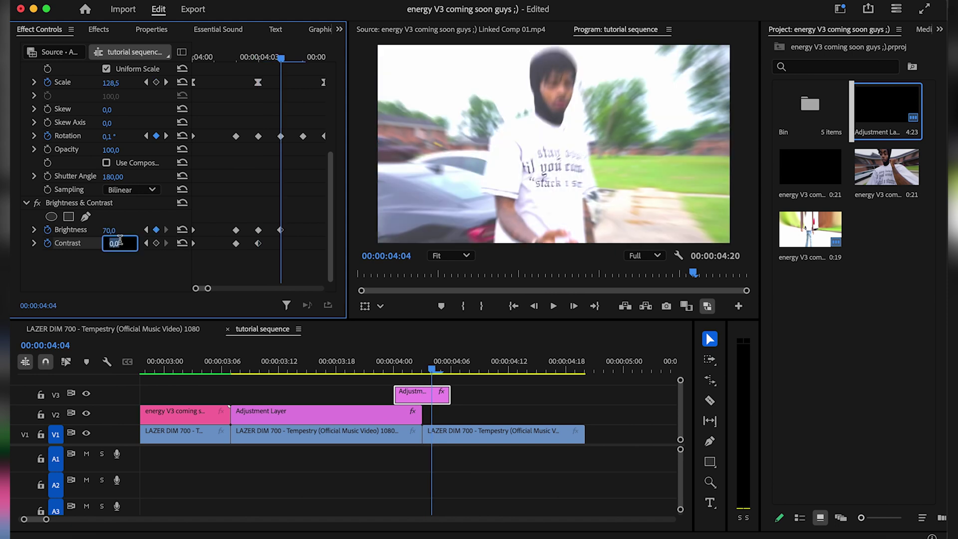
pyautogui.press('Return')
pyautogui.click(115, 243)
pyautogui.write('45')
pyautogui.press('Return')
# Reset Brightness and Contrast at 00:00:04:06, and play back and scrub the flashing zoom from before the cut
pyautogui.press('Right')
pyautogui.press('Right')
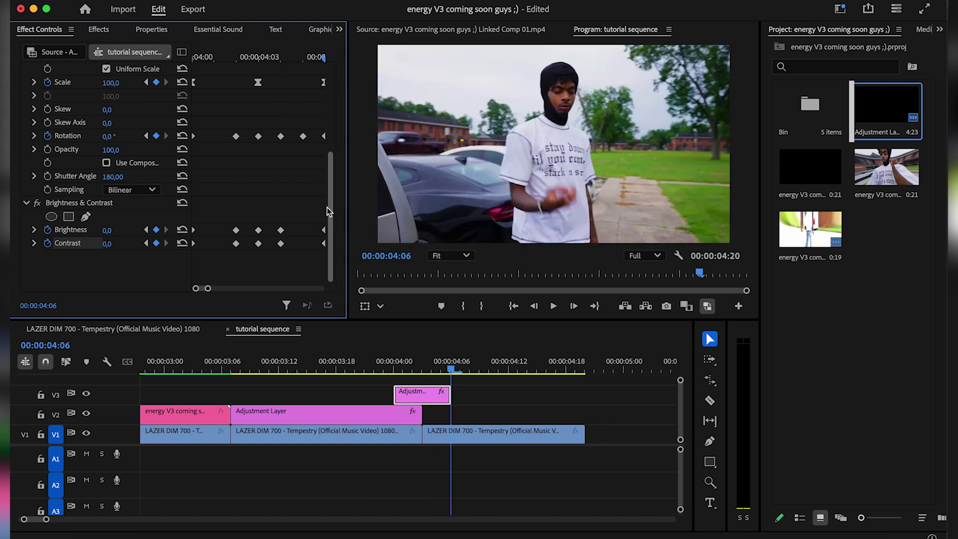
pyautogui.moveTo(200, 177); pyautogui.dragTo(322, 260)
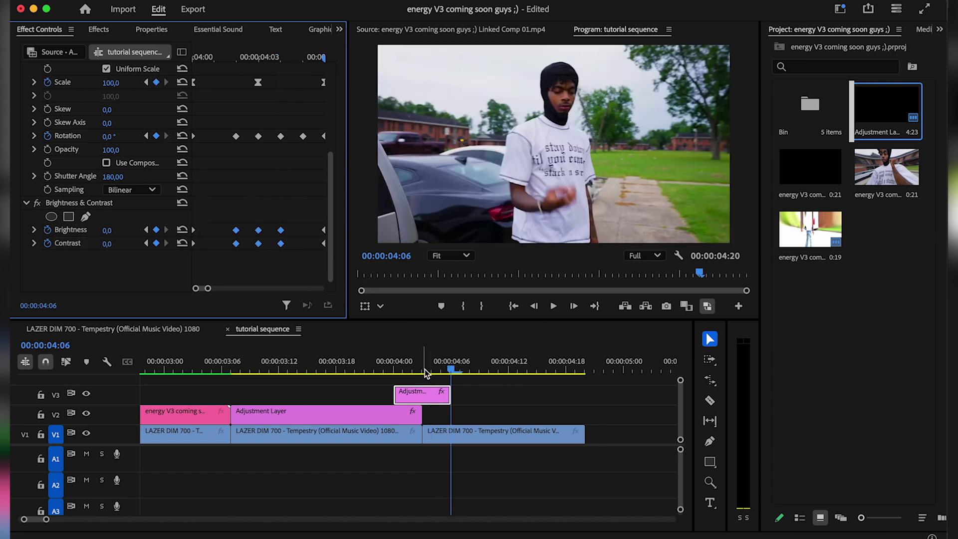
pyautogui.click(321, 372)
pyautogui.press('space')
pyautogui.moveTo(321, 372); pyautogui.dragTo(409, 379)
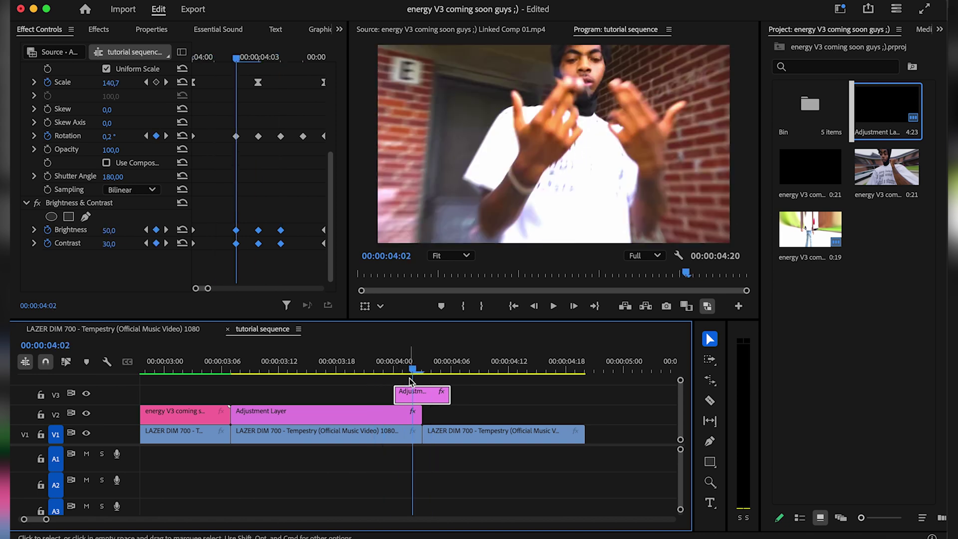
# Apply Directional Blur to the short adjustment layer on V3 and keyframe its Blur Length at 20 at 00:00:04:02
pyautogui.click(99, 34)
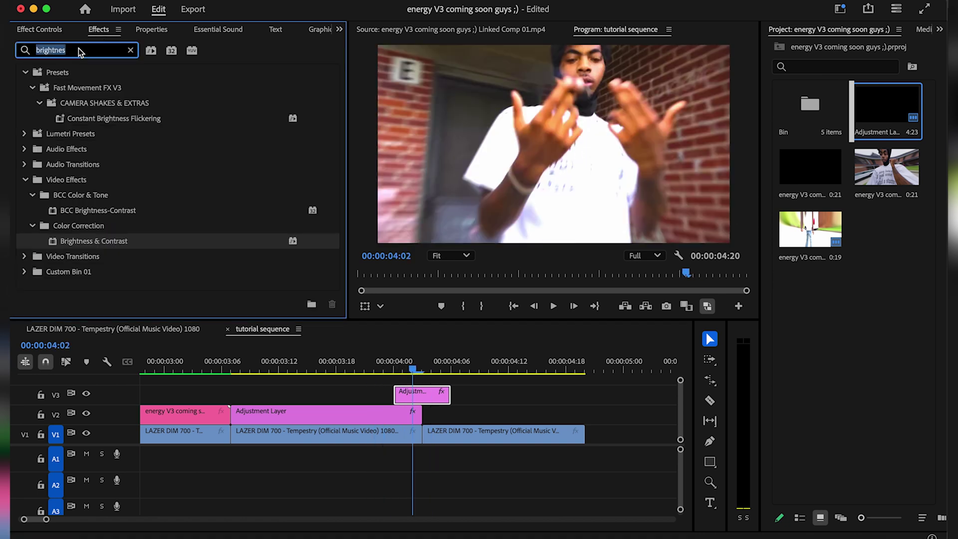
pyautogui.write('direc')
pyautogui.write('t')
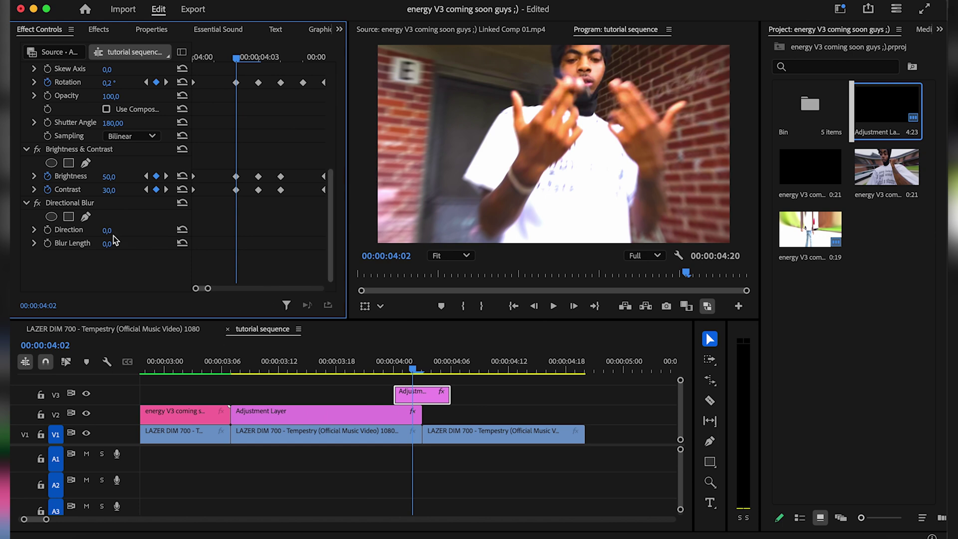
pyautogui.moveTo(110, 246)
pyautogui.mouseDown()
pyautogui.moveTo(137, 246)
pyautogui.moveTo(120, 245)
pyautogui.mouseUp()
pyautogui.click(48, 243)
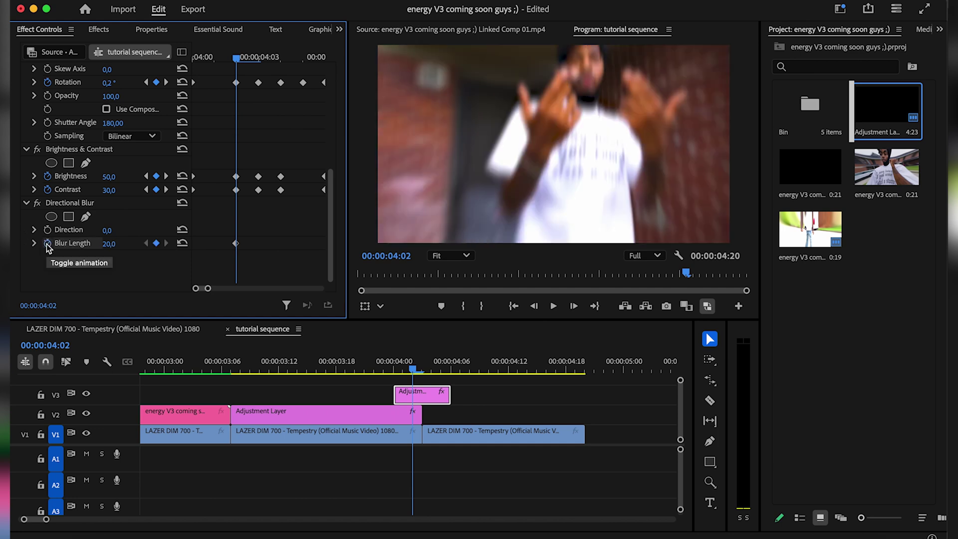
# Reset Blur Length to 0 at 00:00:04:01 and 00:00:04:03, on either side of the first blur keyframe
pyautogui.press('Left')
pyautogui.click(182, 243)
pyautogui.press('Right')
pyautogui.press('Right')
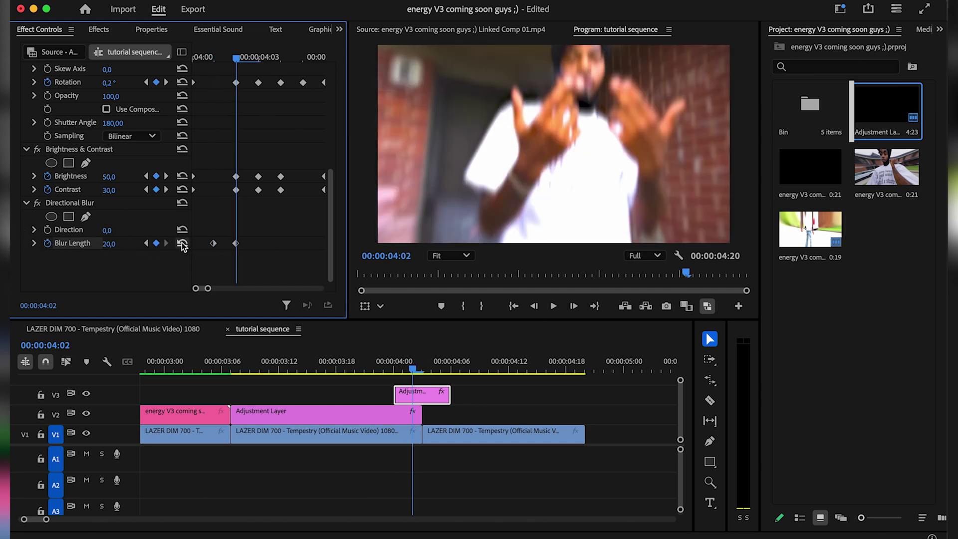
pyautogui.click(182, 243)
# Copy the Blur Length keyframe from 00:00:04:02 to 00:00:04:04, and reset Blur Length to 0 at 00:00:04:06
pyautogui.press('Right')
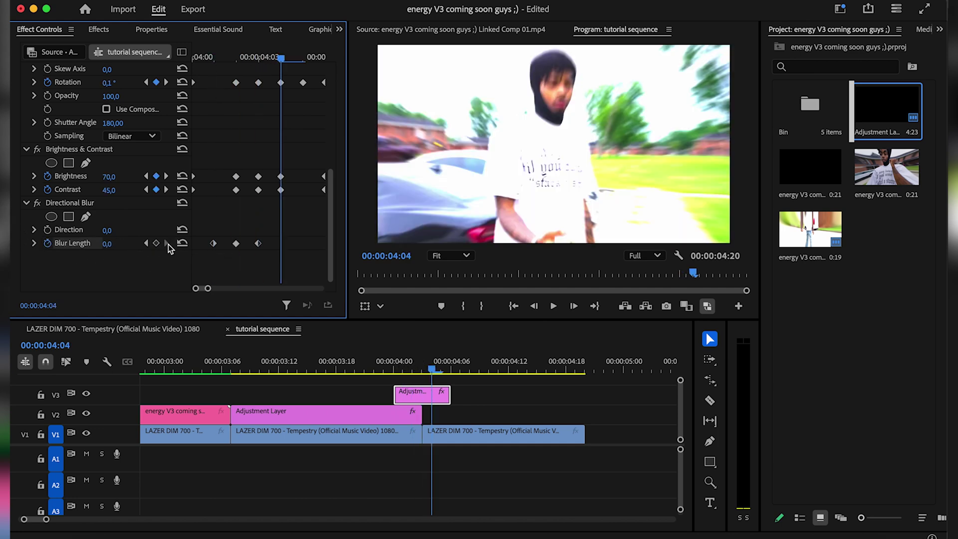
pyautogui.click(236, 243)
pyautogui.hotkey('ctrl', 'c')
pyautogui.hotkey('ctrl', 'v')
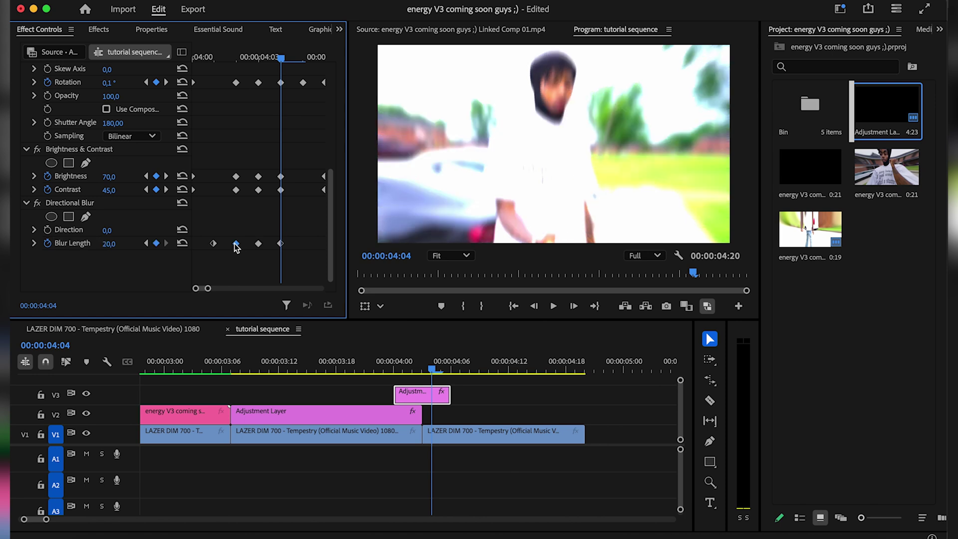
pyautogui.press('Right')
pyautogui.press('Right')
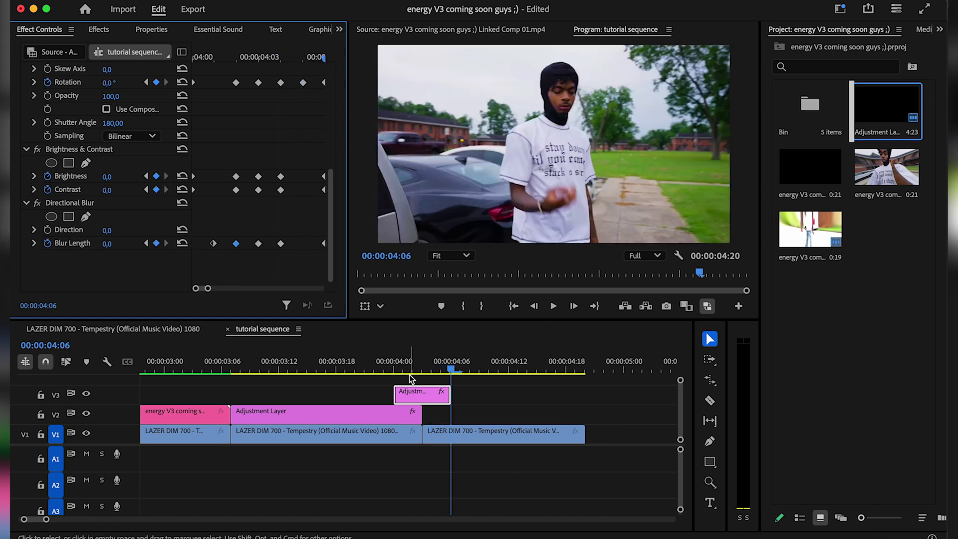
# Play back and scrub the blurred, flashing zoom transition from before the cut
pyautogui.moveTo(437, 360); pyautogui.dragTo(316, 351)
pyautogui.press('space')
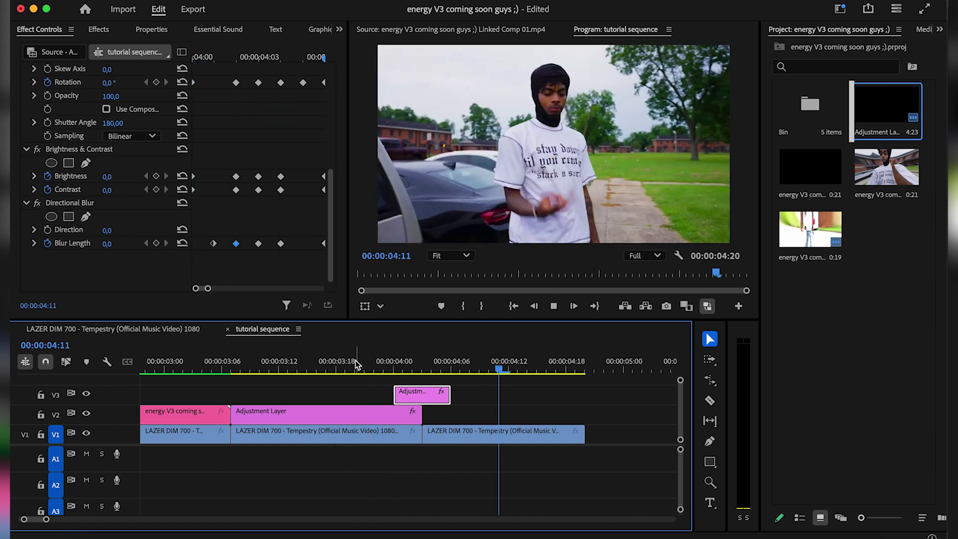
pyautogui.press('space')
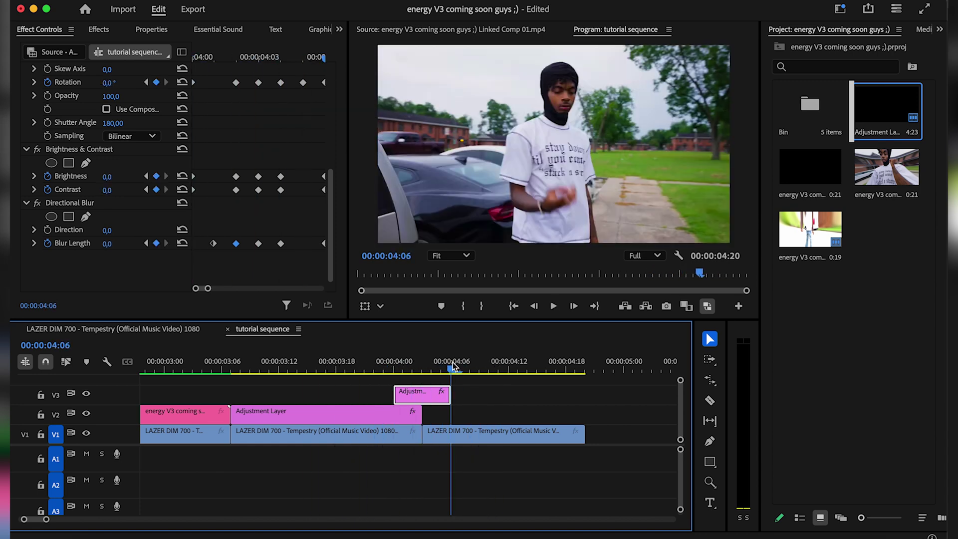
pyautogui.moveTo(465, 370); pyautogui.dragTo(324, 375)
pyautogui.press('space')
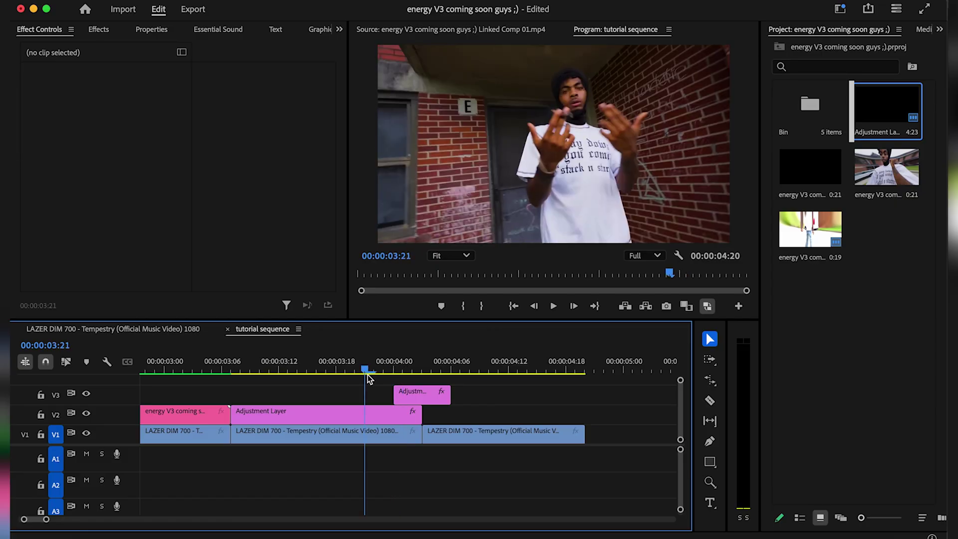
pyautogui.moveTo(392, 376); pyautogui.dragTo(438, 376)
pyautogui.press('space')
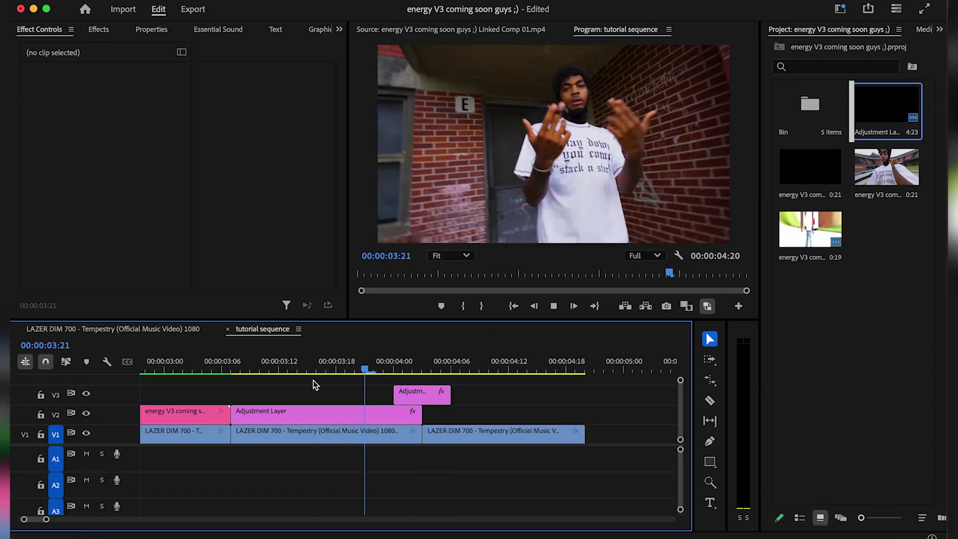
pyautogui.click(358, 356)
pyautogui.moveTo(391, 353); pyautogui.dragTo(343, 352)
pyautogui.click(361, 355)
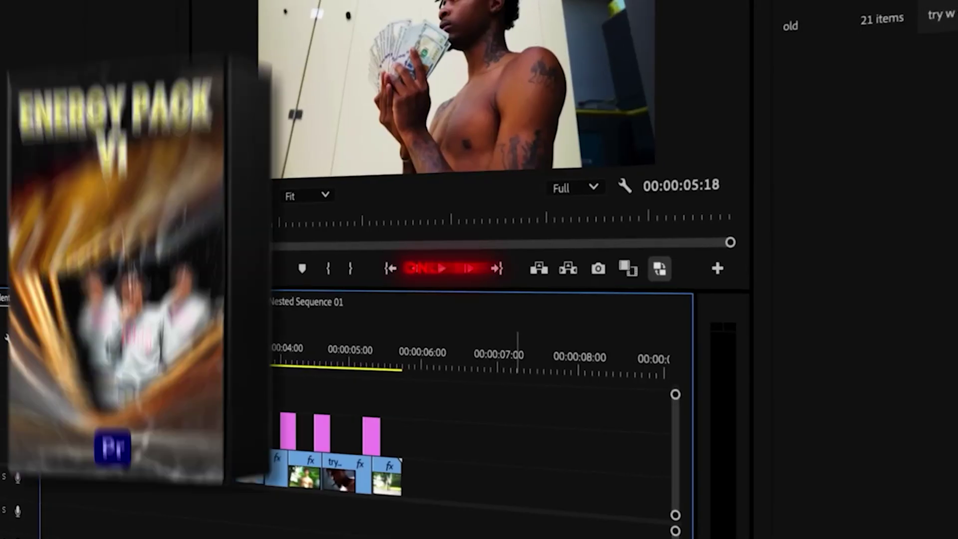
pyautogui.scroll(-5, 243, 269)
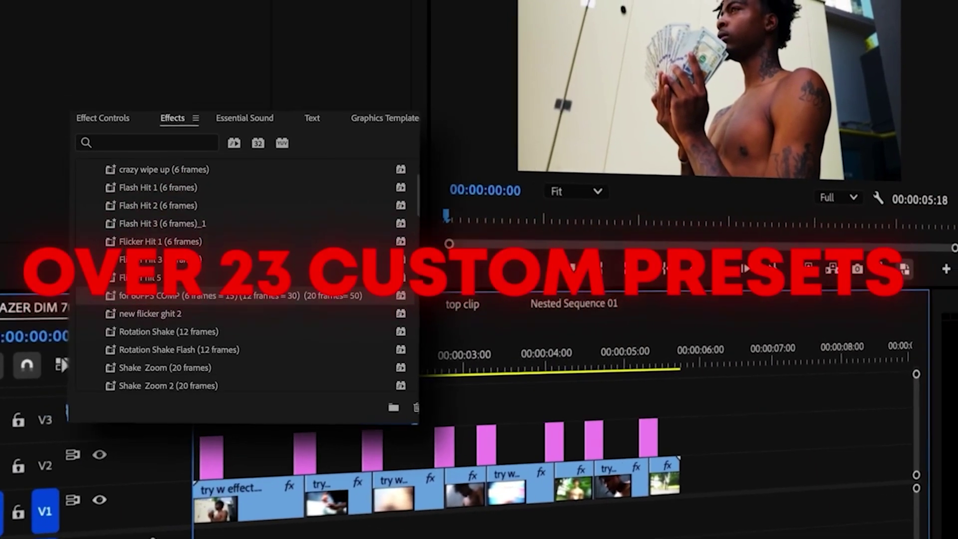
pyautogui.press('space')
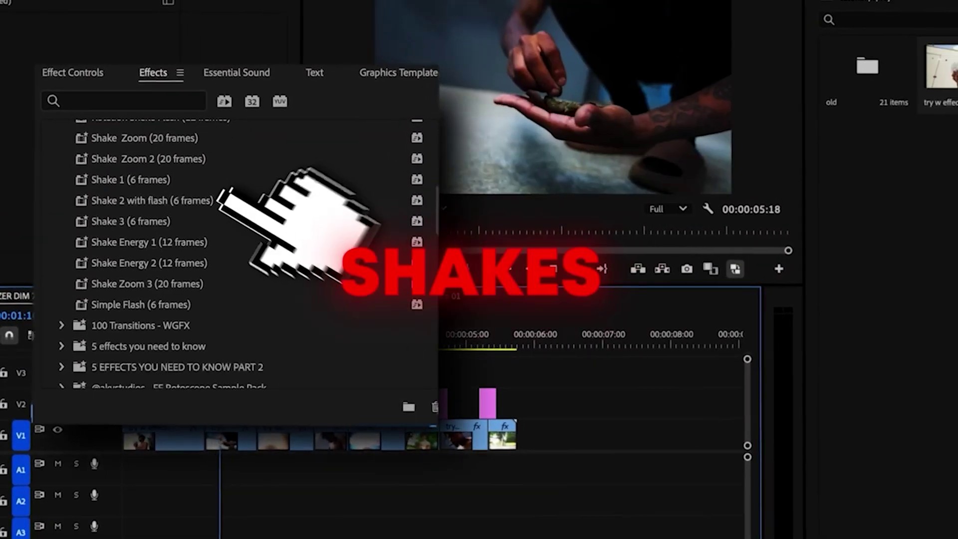